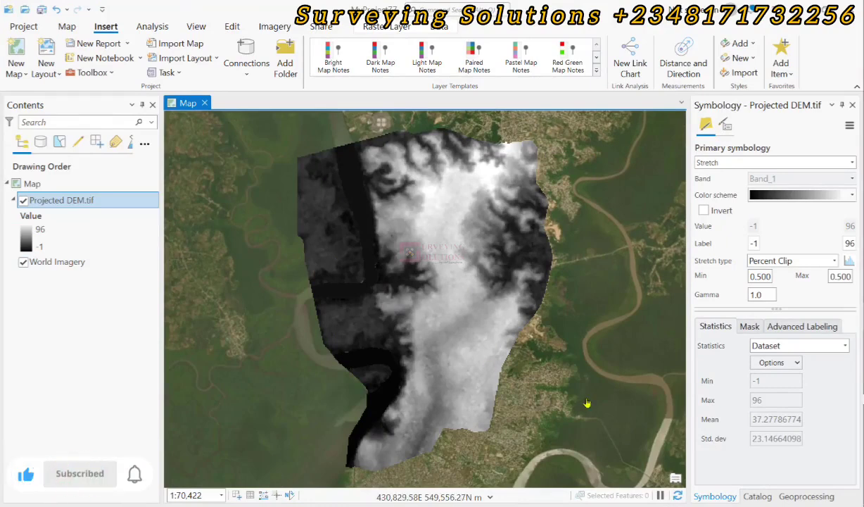
left_click(803, 496)
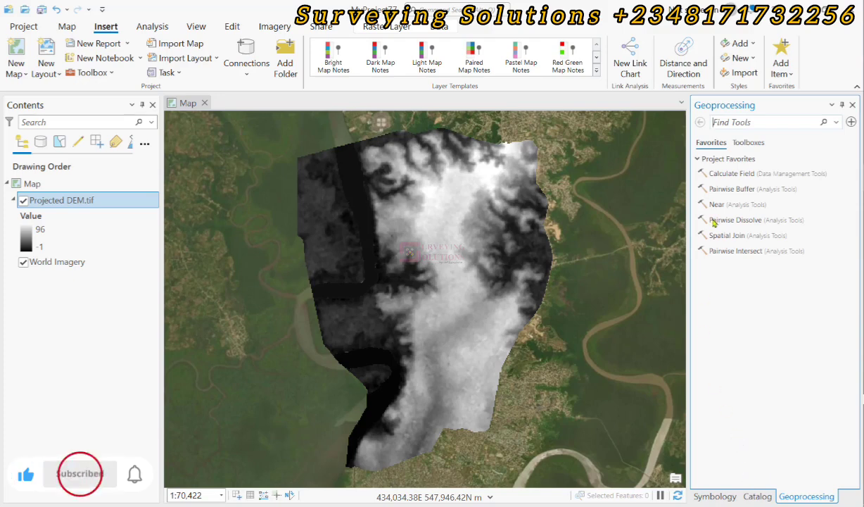
left_click(750, 142)
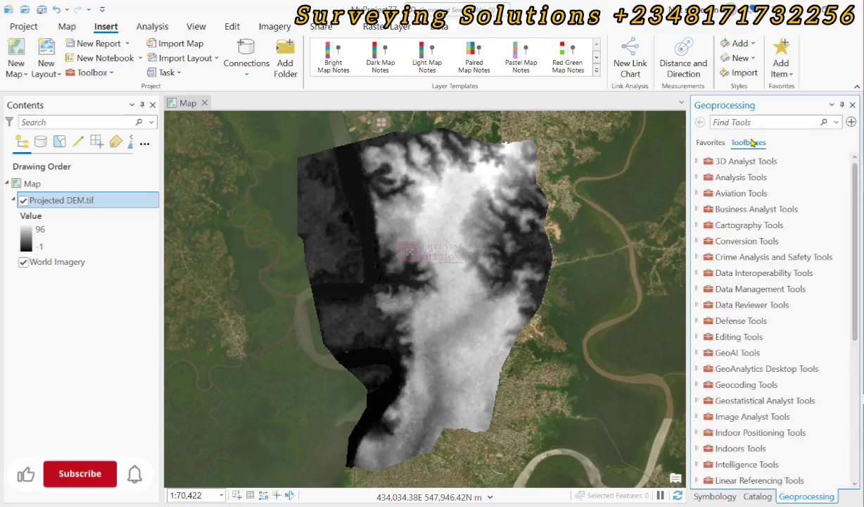
left_click(711, 142)
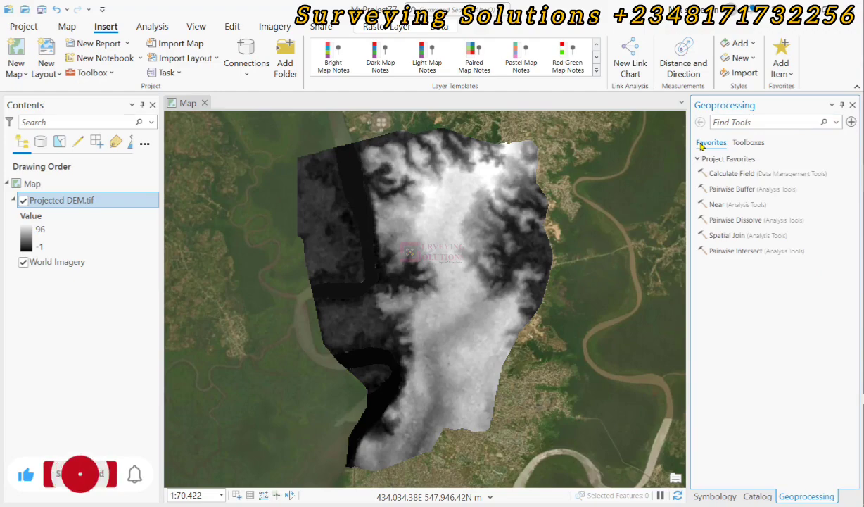
left_click(753, 496)
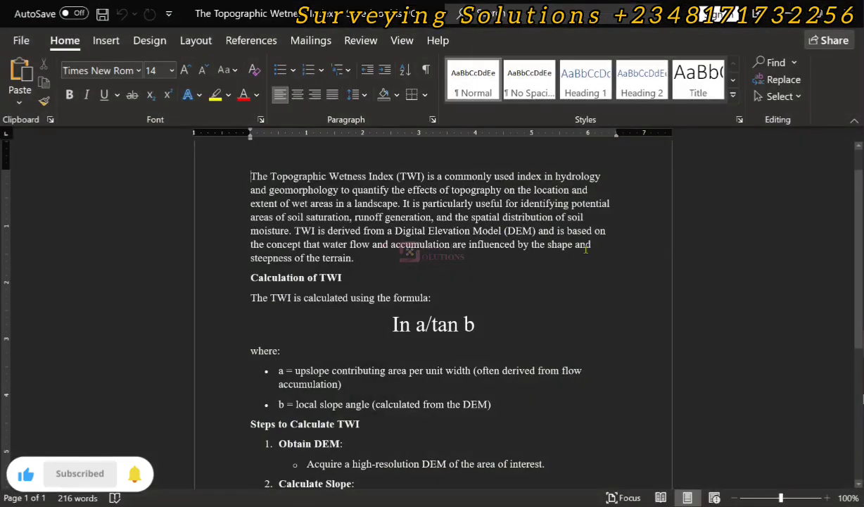
Review the Topographic Wetness Index formula, its variables and the calculation steps in the Word document
scroll(443, 229, "up", 1)
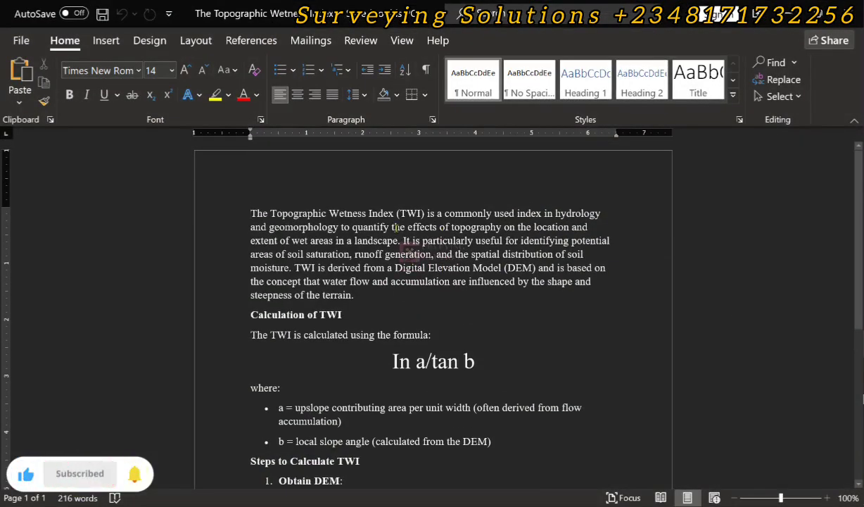
scroll(396, 227, "down", 8)
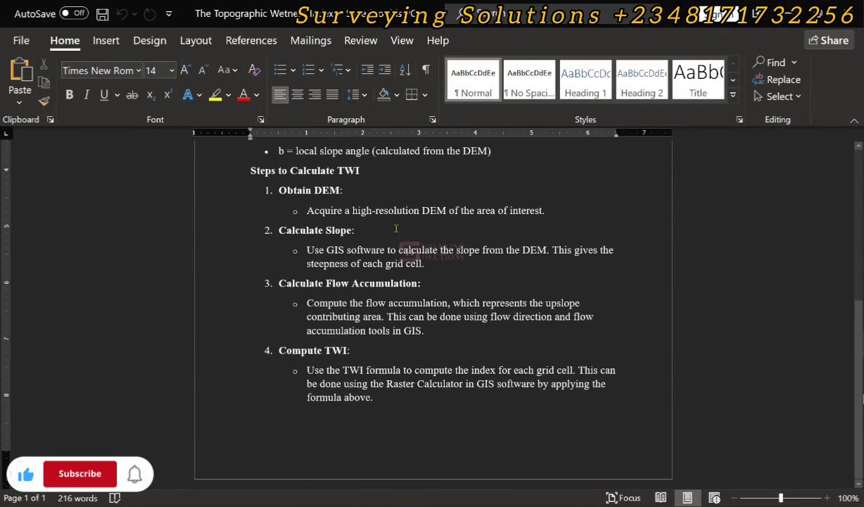
scroll(396, 229, "up", 5)
scroll(396, 227, "up", 3)
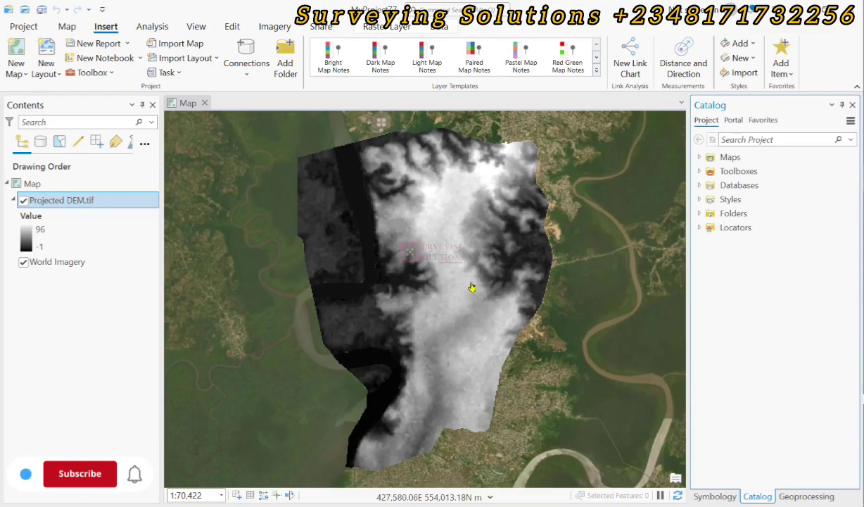
In ArcGIS Pro, open the Fill tool from the Hydrology toolset of the Spatial Analyst Tools
left_click(807, 496)
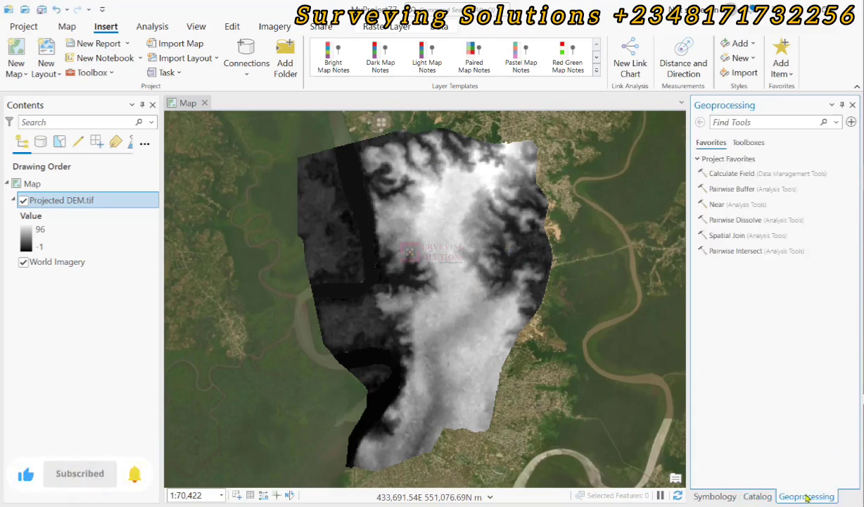
left_click(750, 143)
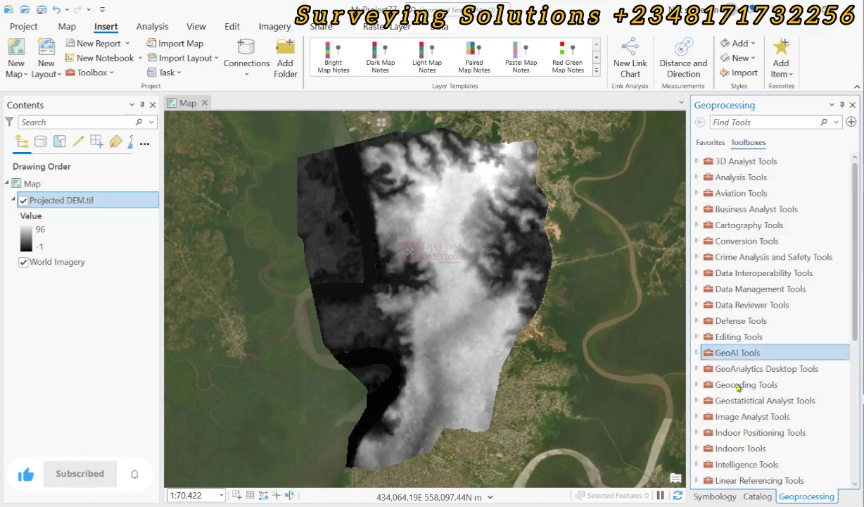
scroll(738, 414, "down", 5)
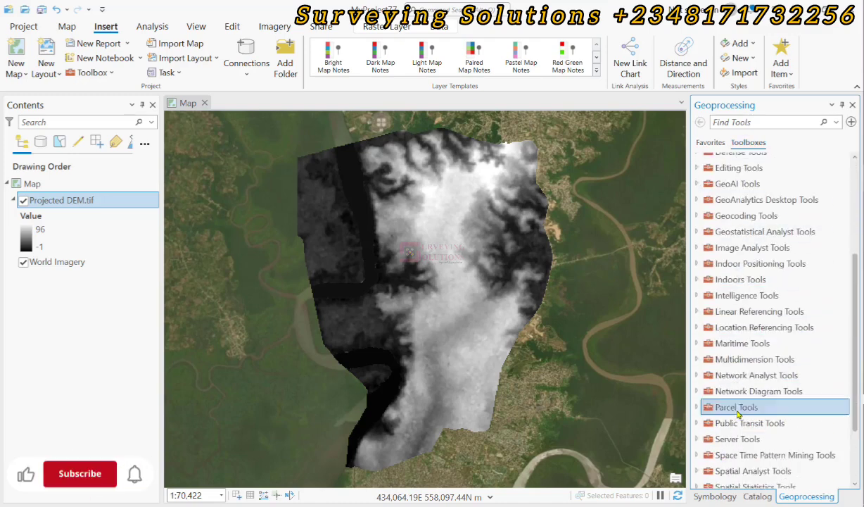
scroll(738, 414, "down", 2)
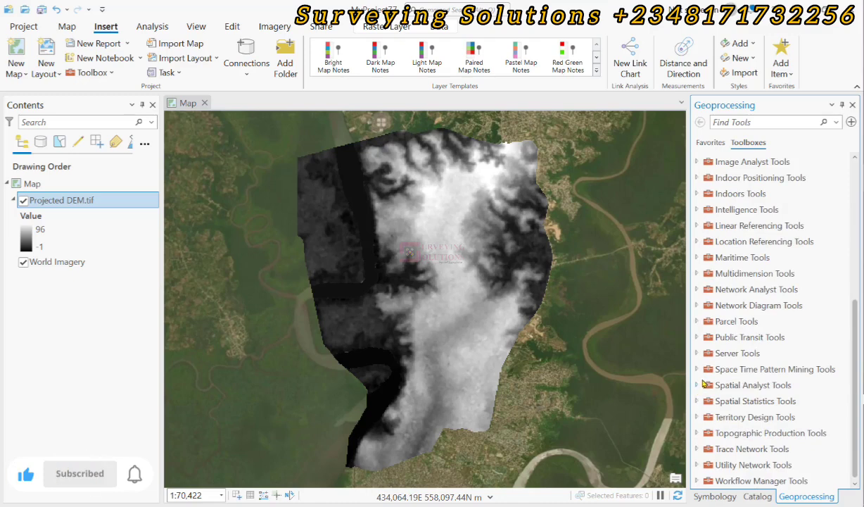
left_click(699, 385)
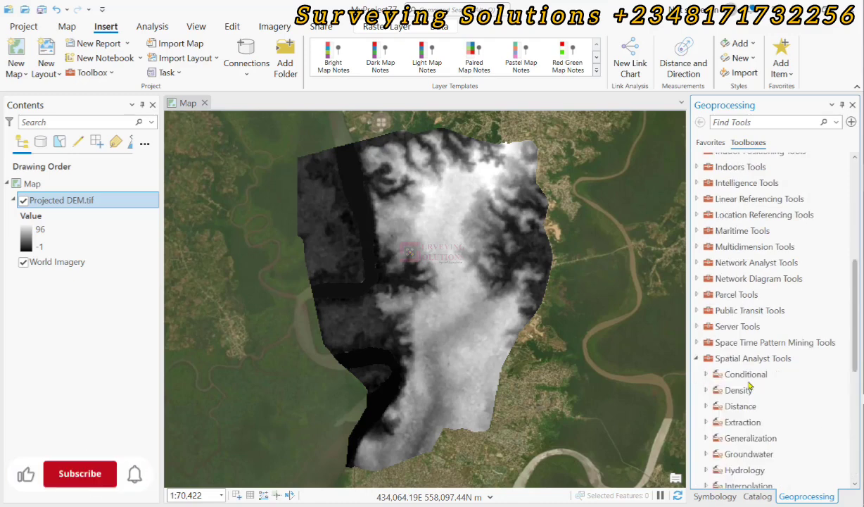
scroll(732, 415, "down", 3)
scroll(750, 384, "down", 2)
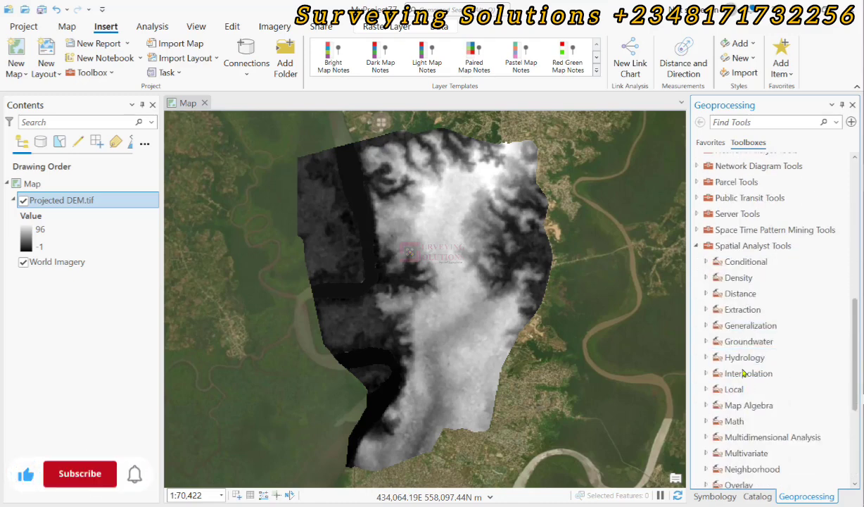
left_click(717, 358)
scroll(774, 373, "down", 4)
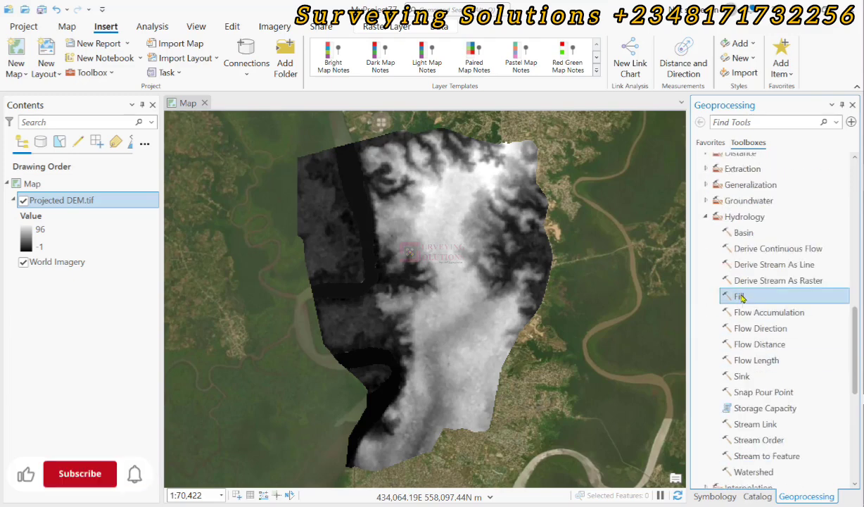
left_click(743, 297)
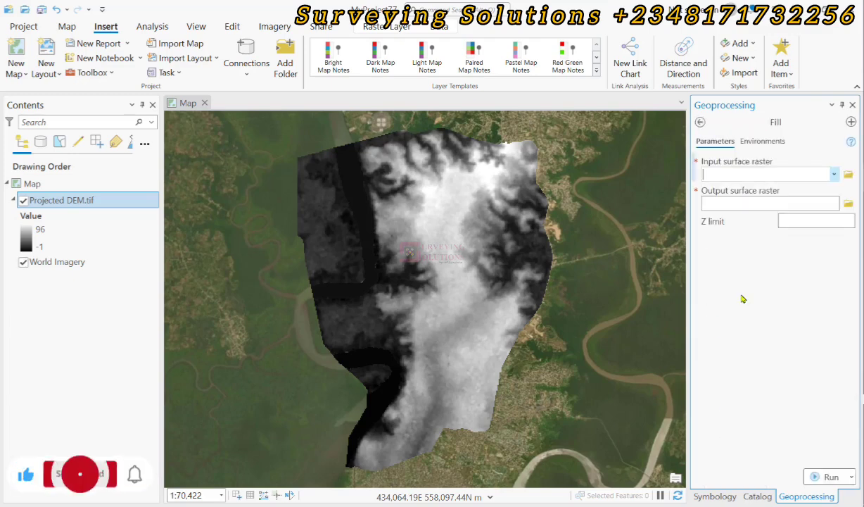
Run Fill on Projected DEM.tif without a Z limit, and hide the Projected DEM.tif layer on the map
left_click(813, 173)
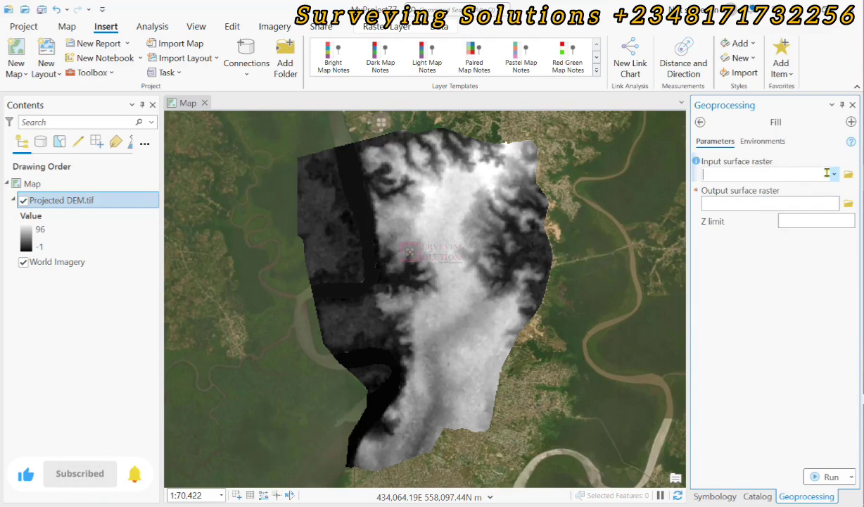
left_click(834, 175)
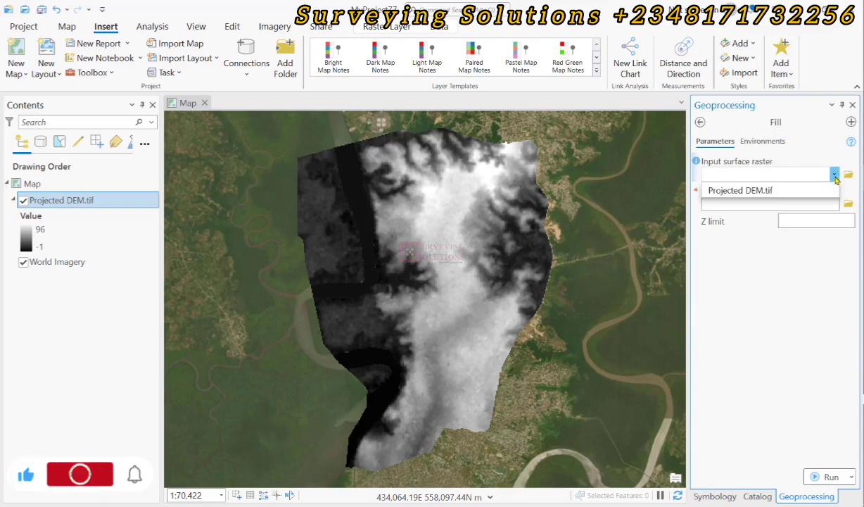
left_click(739, 191)
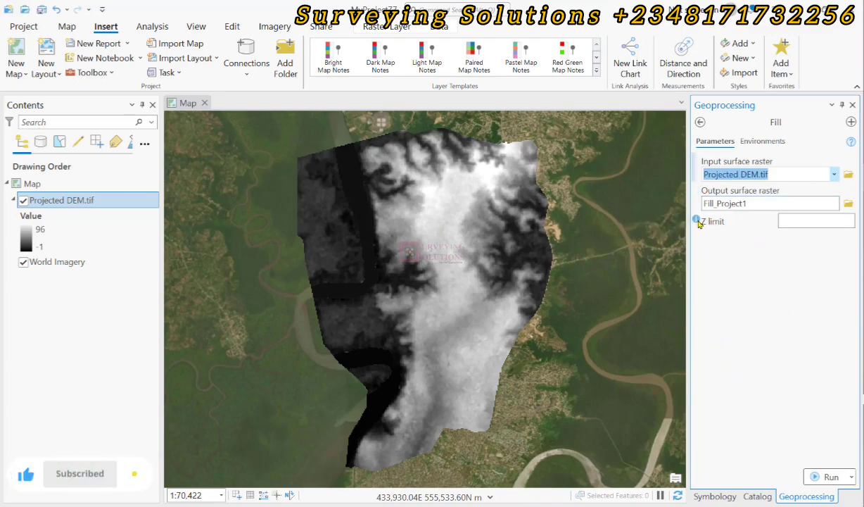
mouse_move(698, 221)
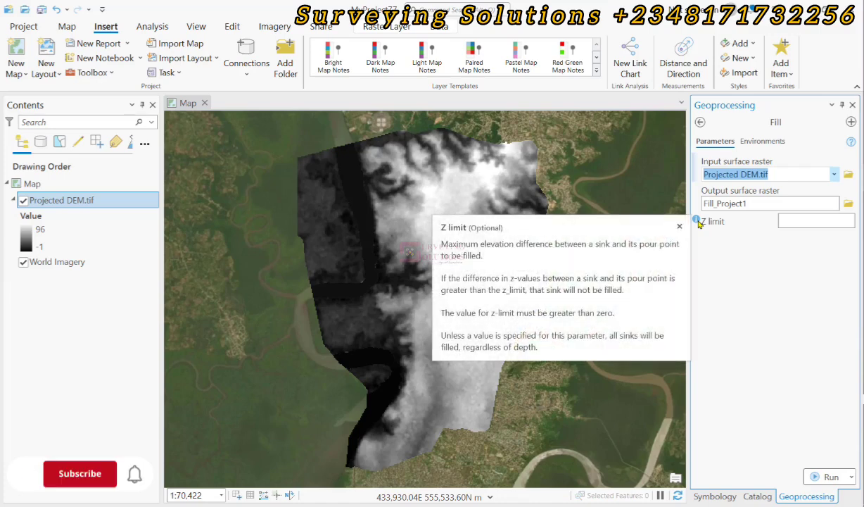
mouse_move(694, 163)
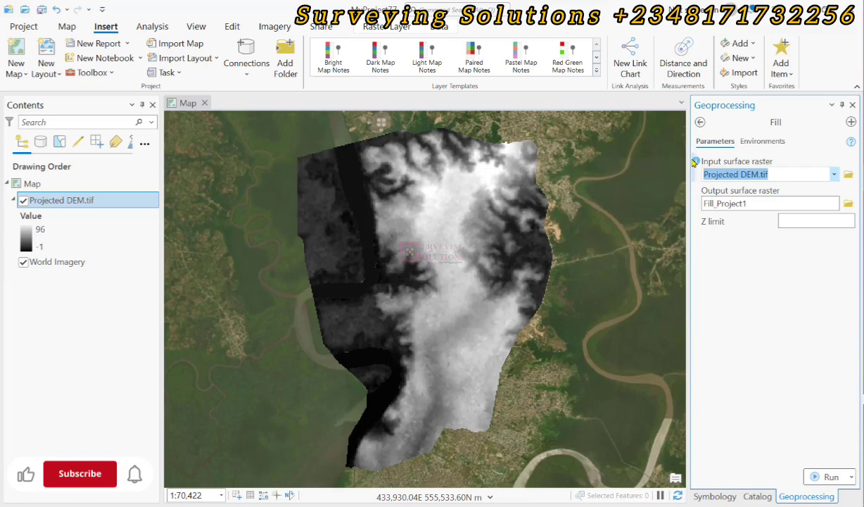
left_click(827, 476)
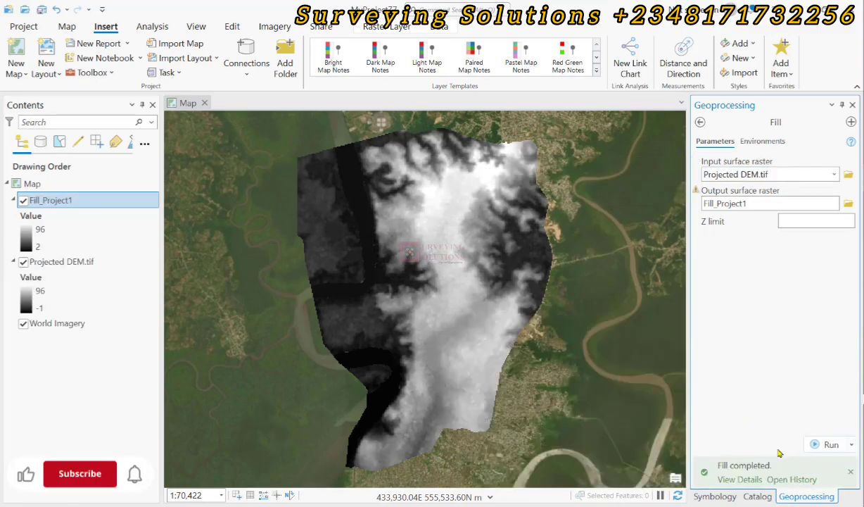
mouse_move(736, 465)
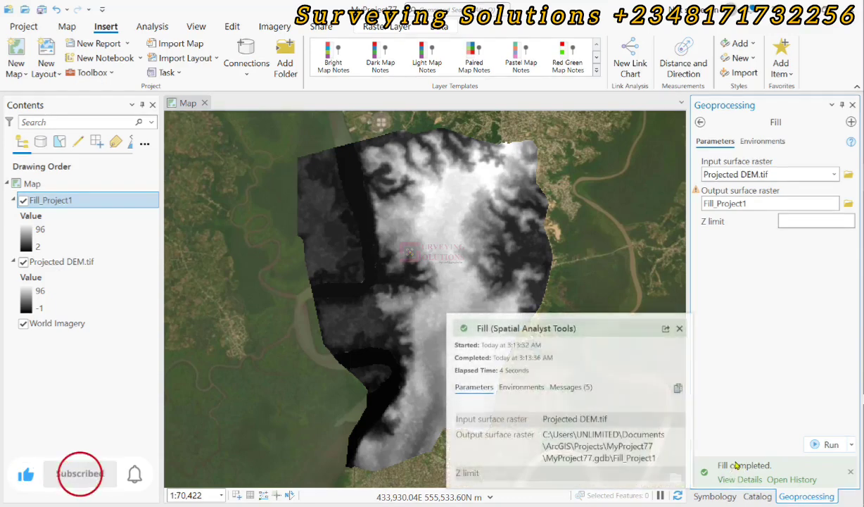
left_click(23, 261)
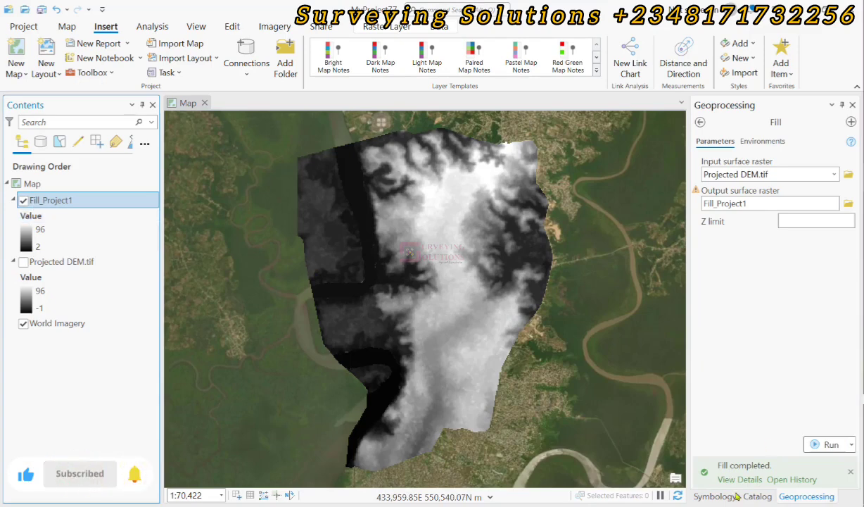
Run the Hydrology Flow Direction tool on the Fill_Project1 raster with the D8 flow direction type
left_click(700, 122)
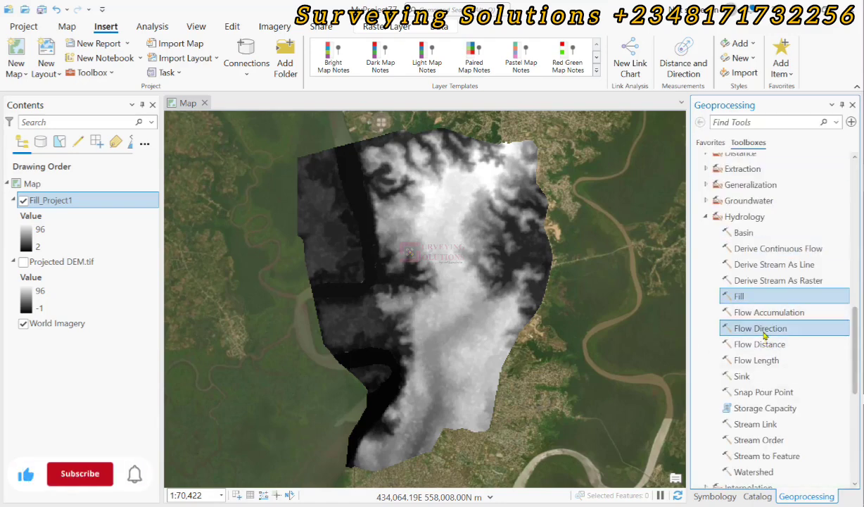
left_click(764, 332)
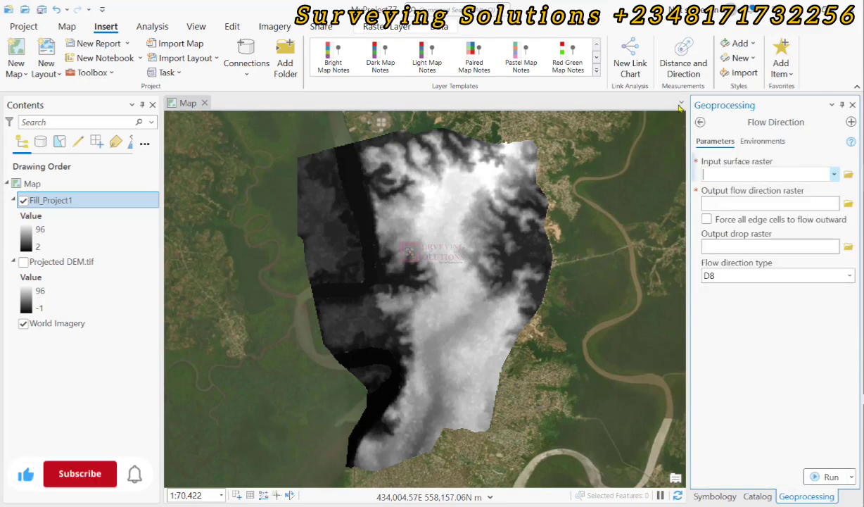
left_click(701, 122)
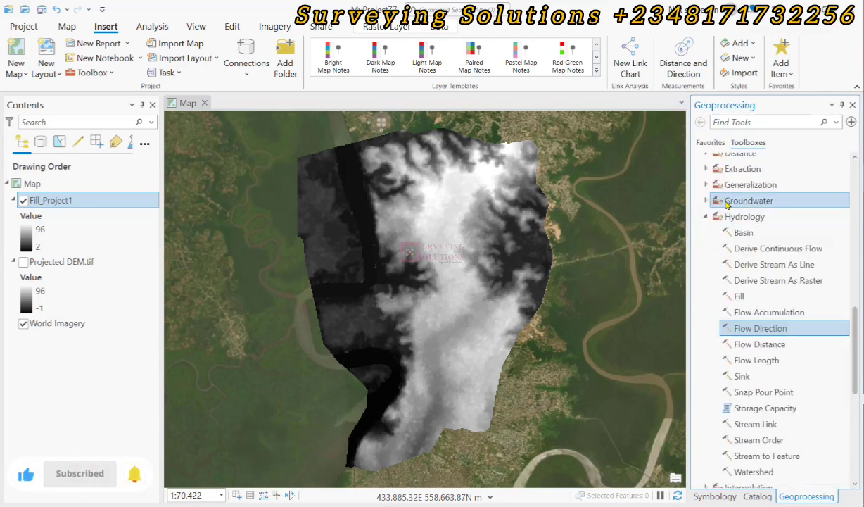
double_click(759, 329)
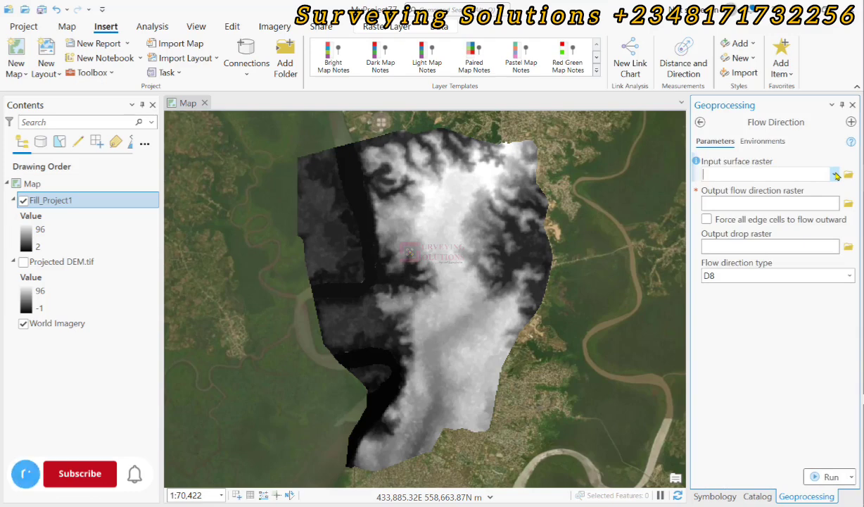
left_click(832, 175)
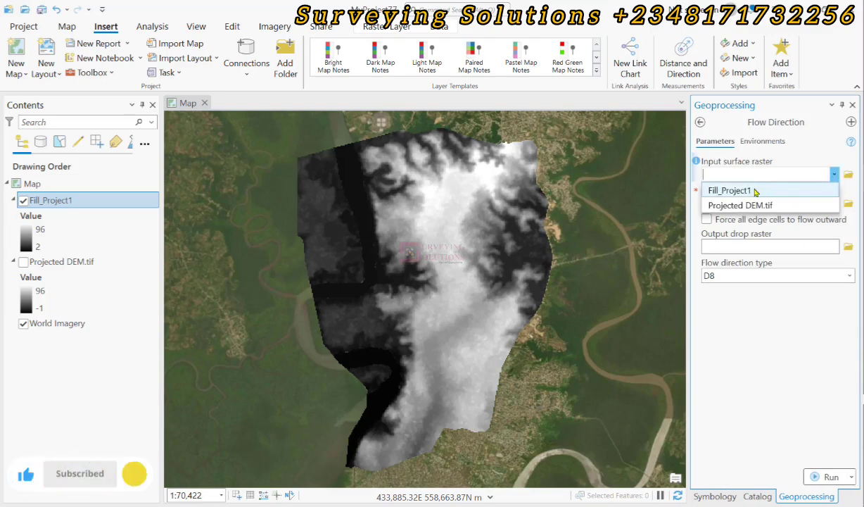
left_click(730, 191)
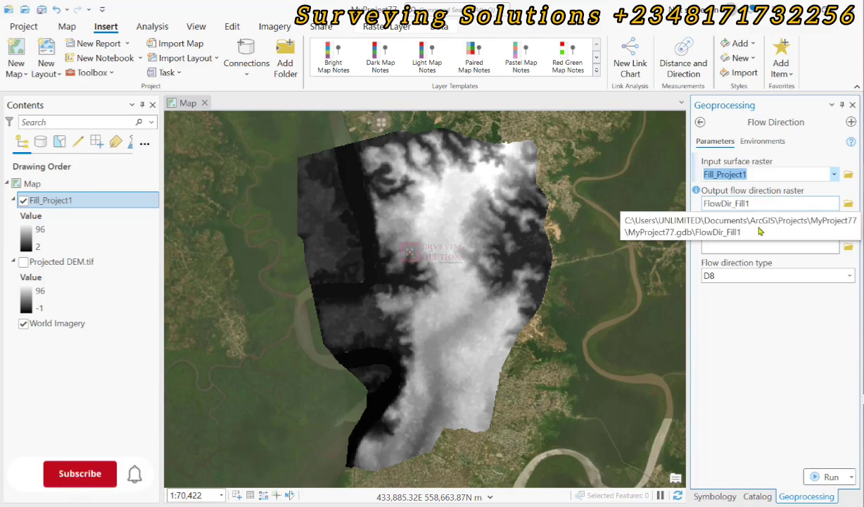
left_click(850, 277)
left_click(714, 291)
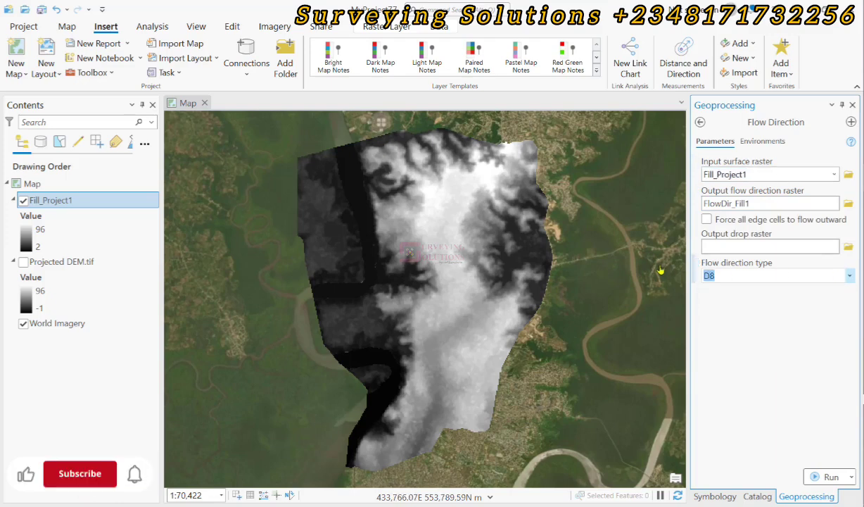
mouse_move(695, 264)
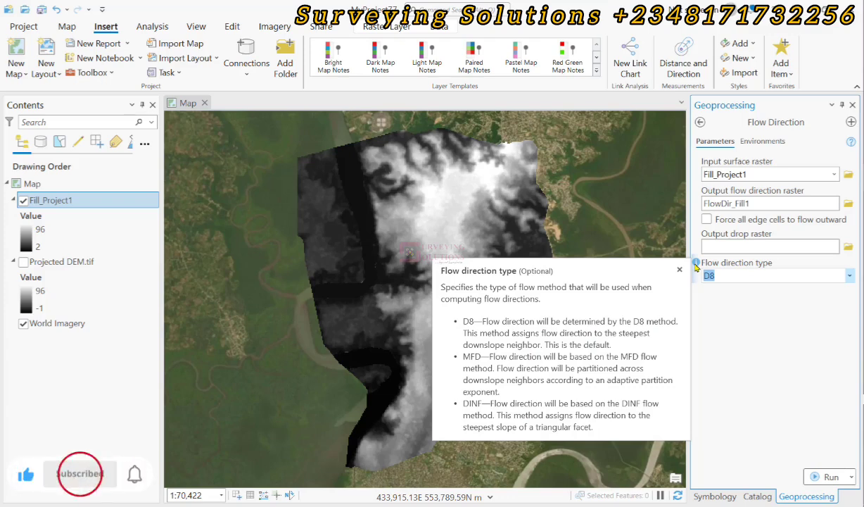
left_click(823, 477)
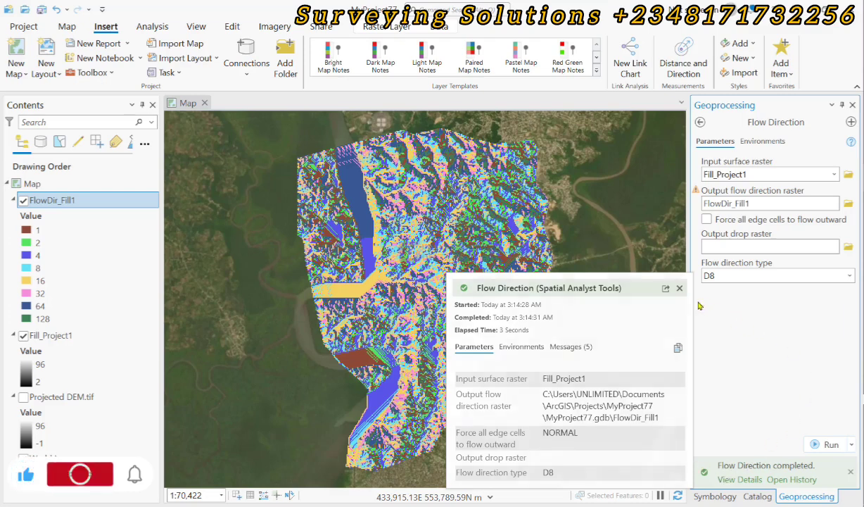
left_click(679, 288)
Run the Hydrology Flow Accumulation tool on FlowDir_Fill1 with Float output data and the D8 flow direction type
left_click(699, 122)
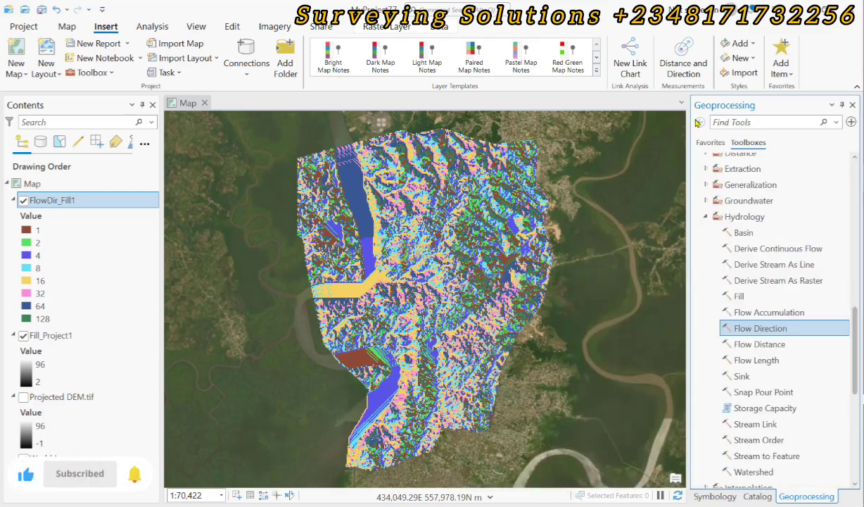
left_click(749, 314)
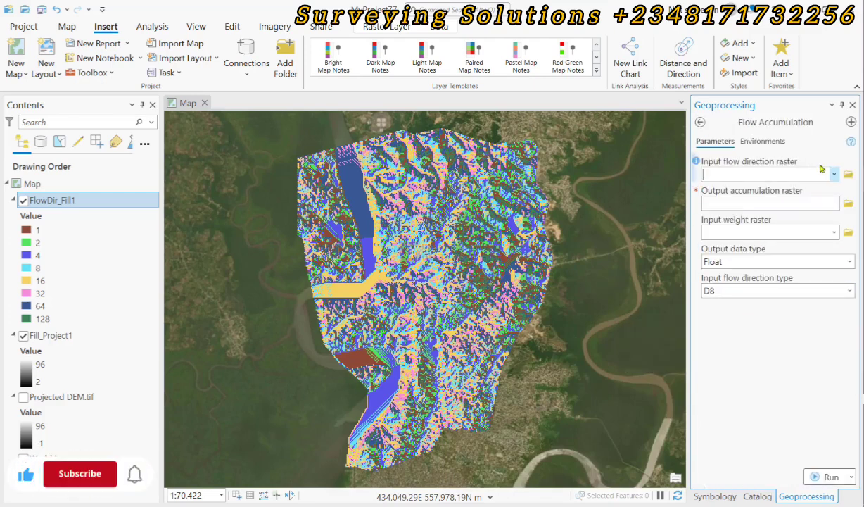
left_click(835, 175)
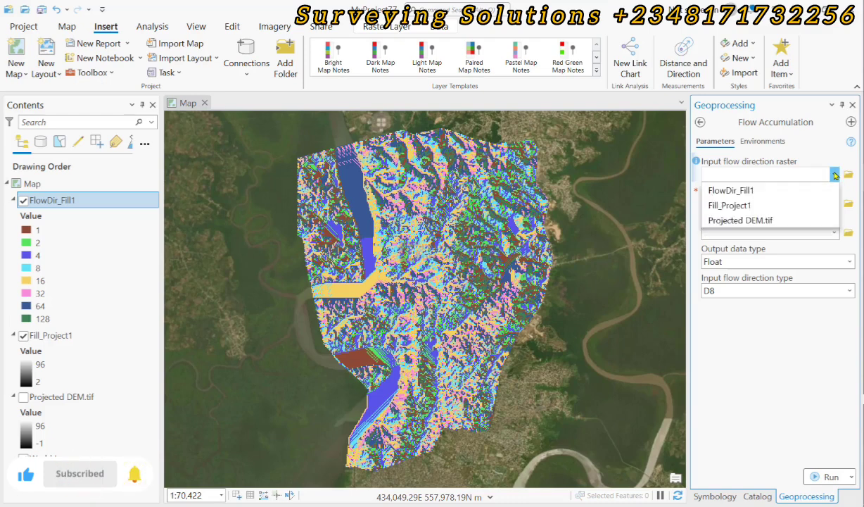
left_click(716, 192)
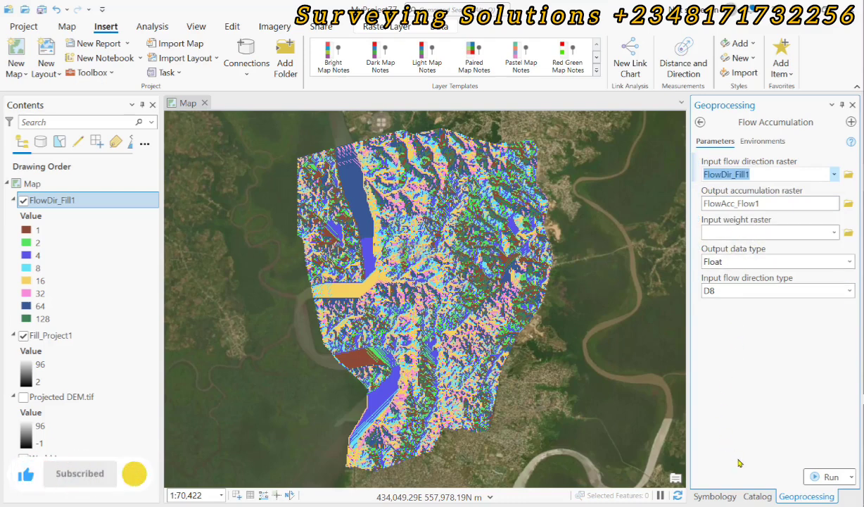
left_click(817, 477)
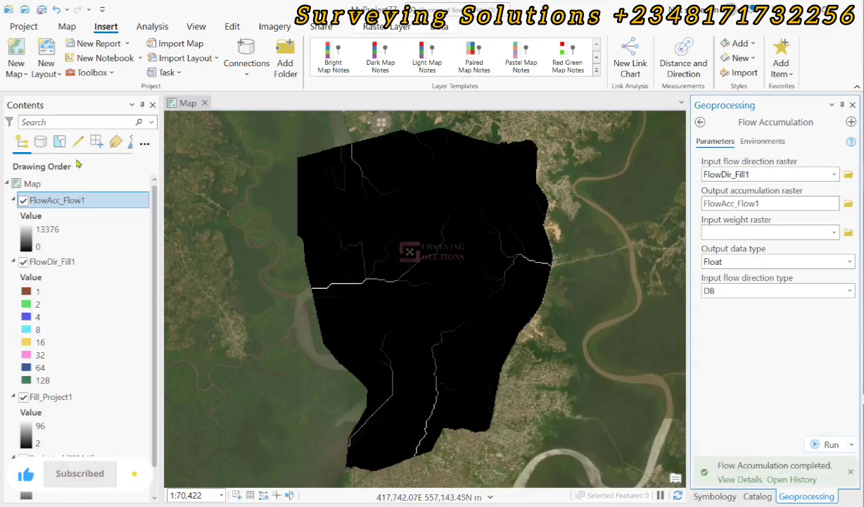
Review the TWI formula in the Word document, and open the Slope tool from the Spatial Analyst Surface toolset in ArcGIS Pro
left_click(701, 123)
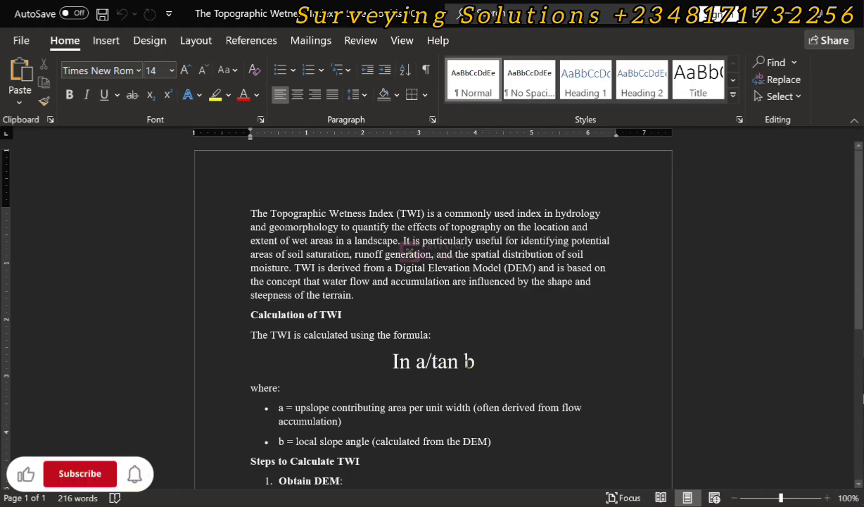
scroll(457, 356, "down", 1)
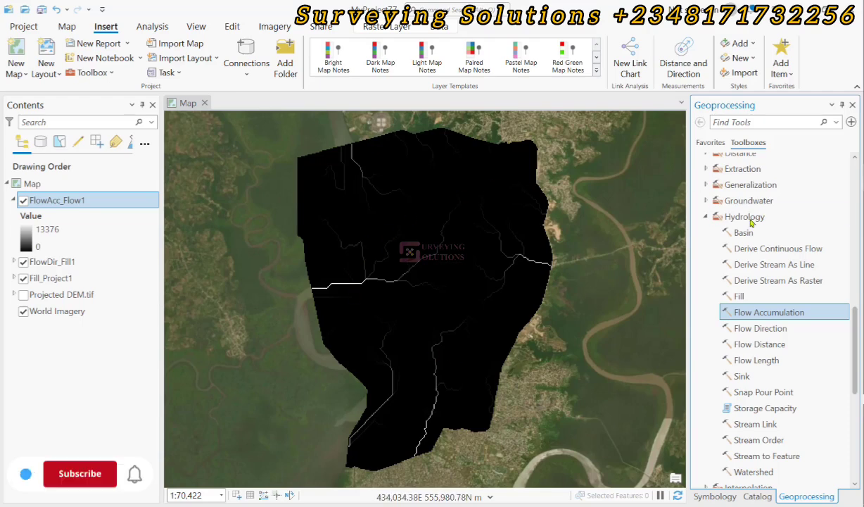
left_click(705, 217)
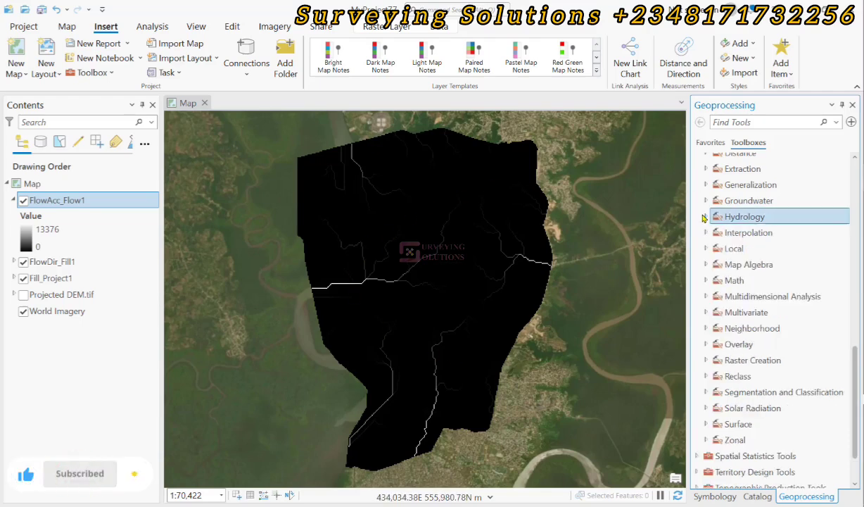
left_click(705, 424)
scroll(774, 394, "down", 3)
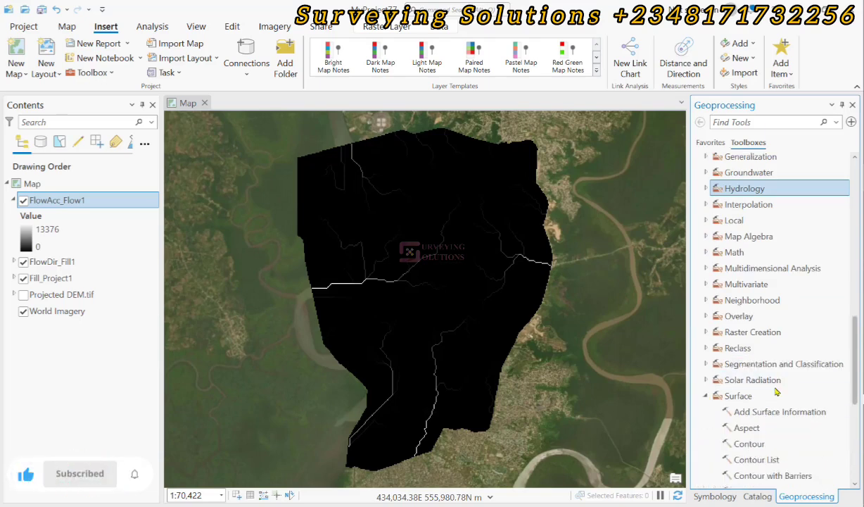
scroll(788, 437, "down", 2)
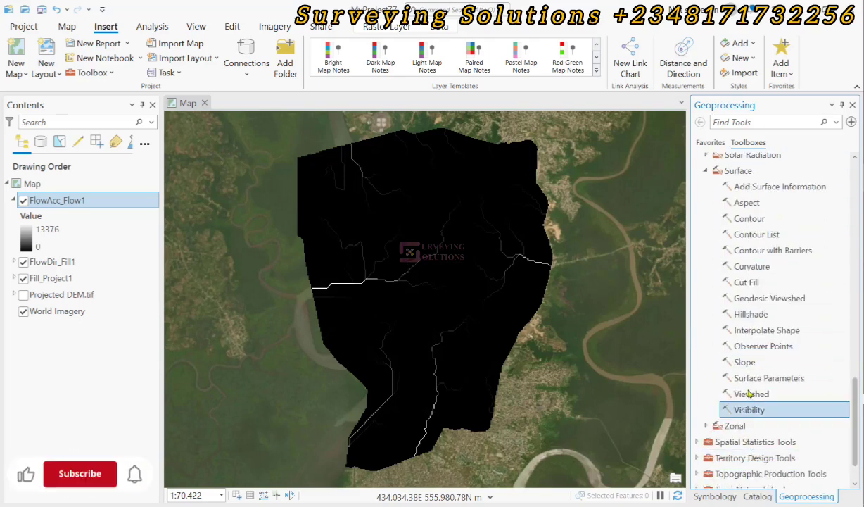
left_click(752, 362)
left_click(752, 364)
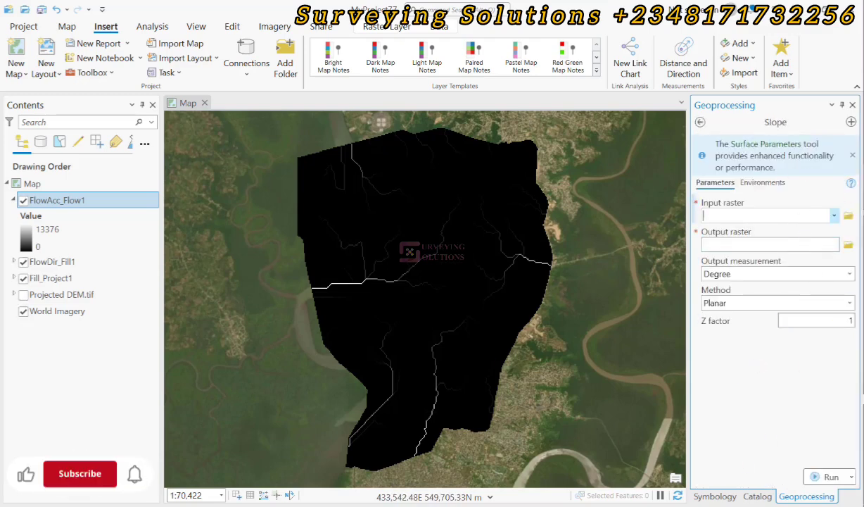
Run Slope on the Fill_Project1 raster with Degree as the output measurement, the Planar method and a Z factor of 1
left_click(834, 217)
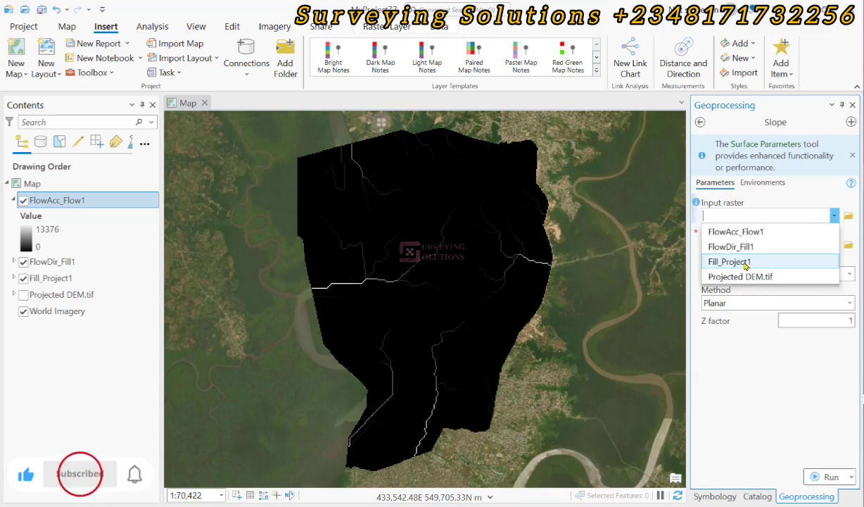
left_click(746, 257)
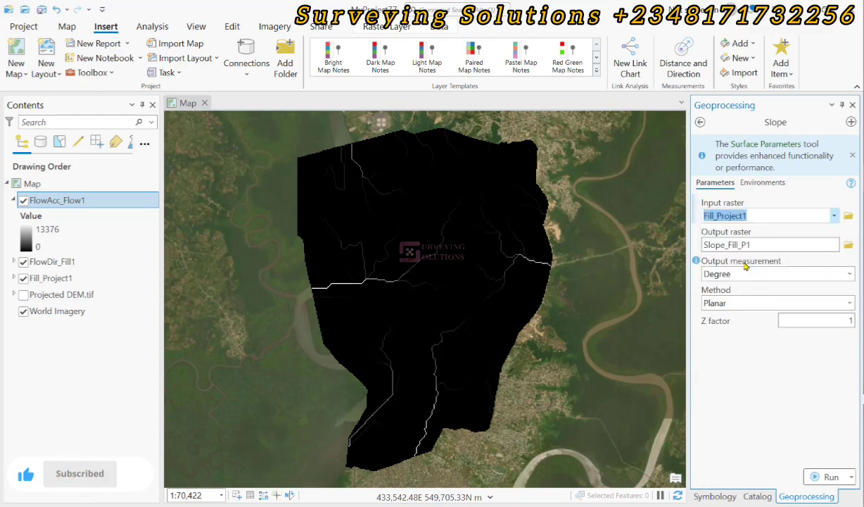
left_click(849, 276)
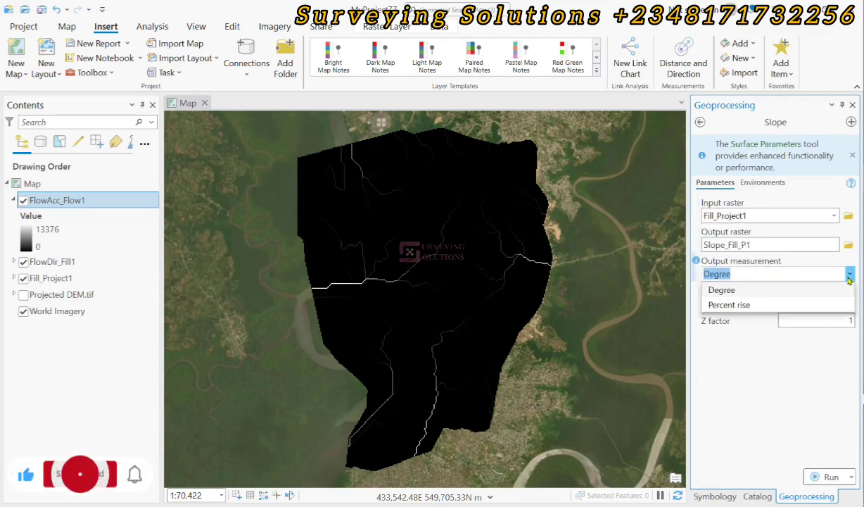
left_click(716, 290)
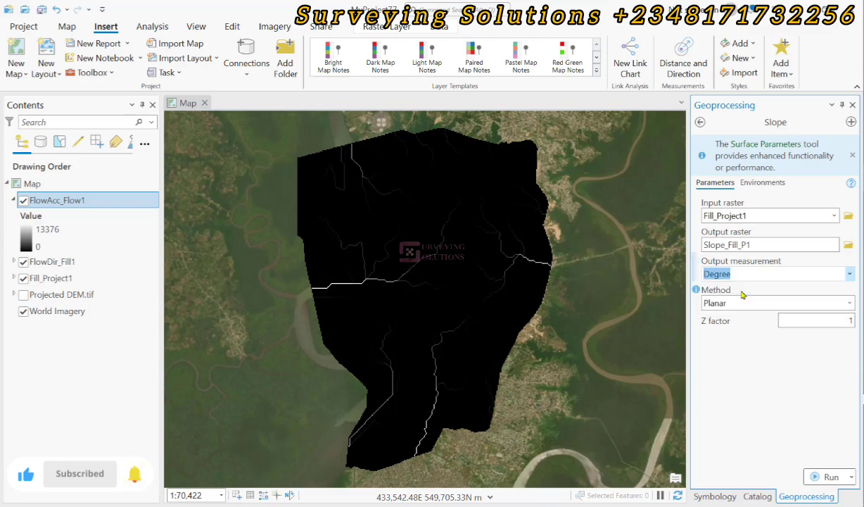
left_click(824, 478)
mouse_move(820, 481)
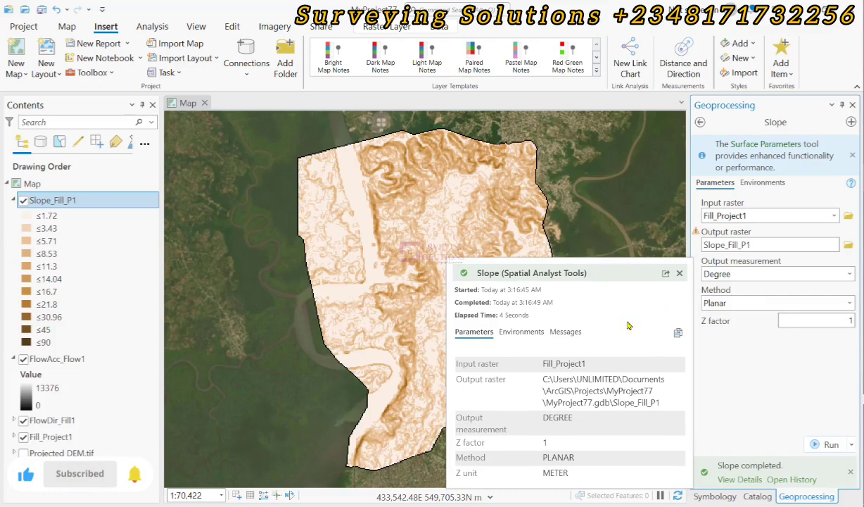
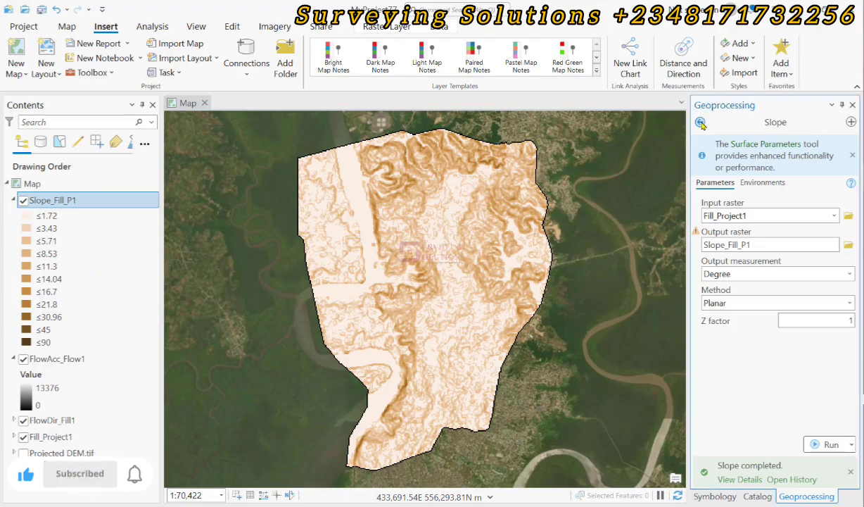
Open the Spatial Analyst Raster Calculator in a floating pane and start its map algebra expression with "Slope_Fill_P1"*
left_click(742, 123)
type("RASTER CA")
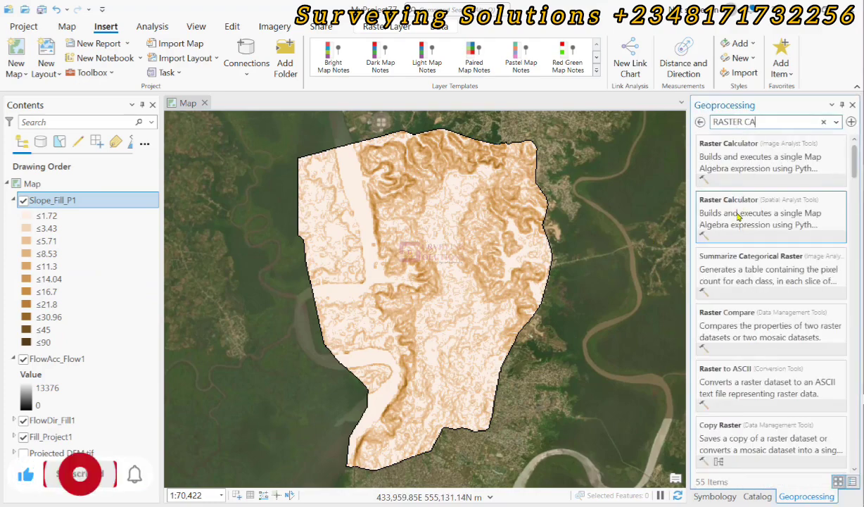
left_click(739, 211)
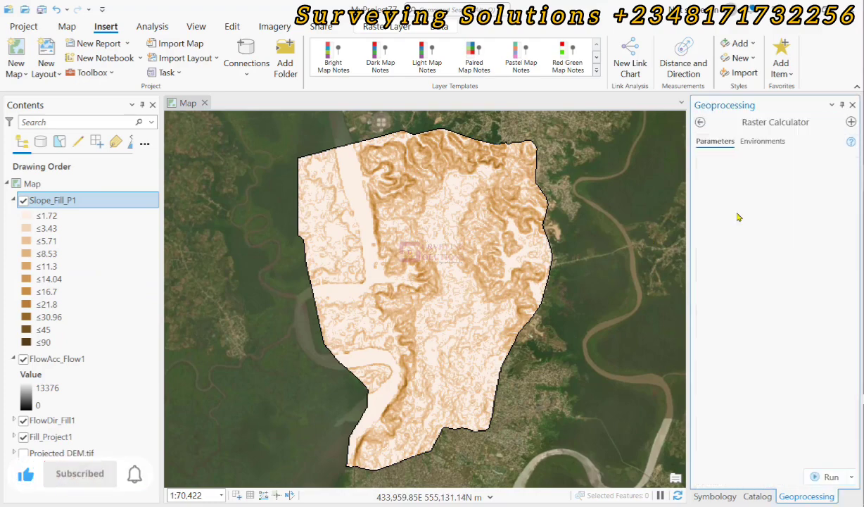
left_click(832, 105)
left_click(751, 120)
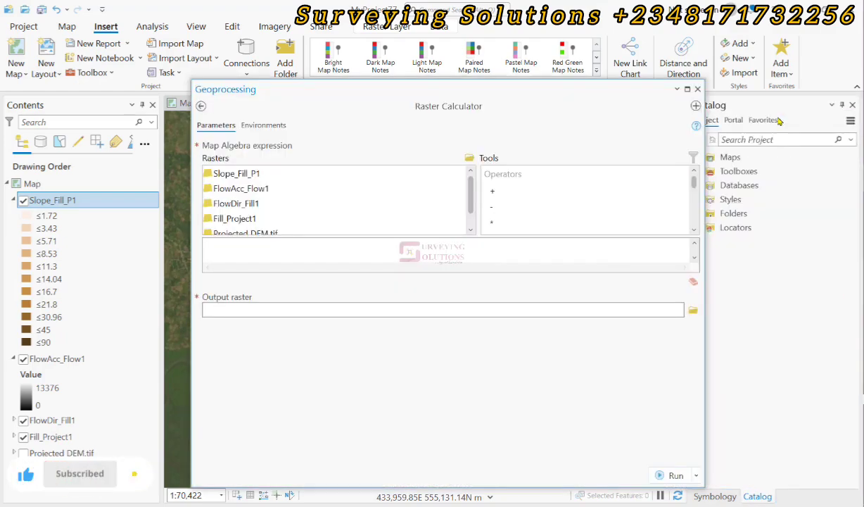
left_click(225, 243)
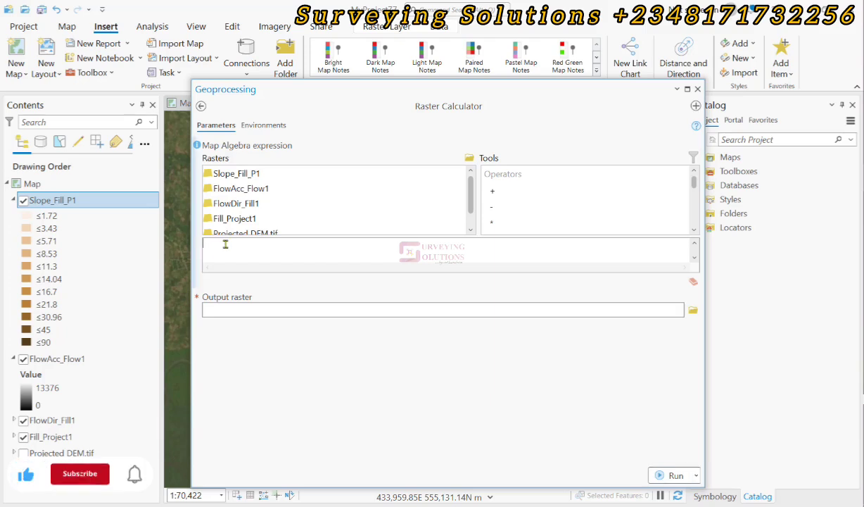
double_click(254, 173)
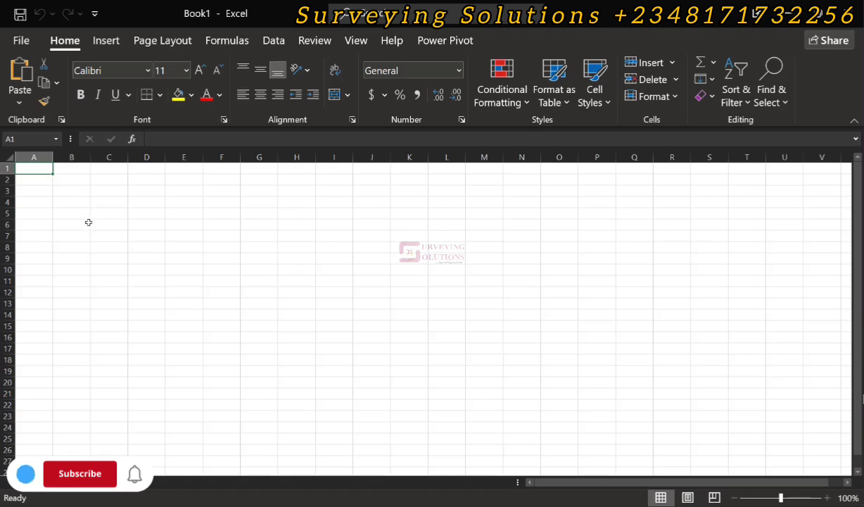
In Excel, calculate the degree-to-radian factor with =PI()/180 in cell F5 and copy the result
left_click(222, 214)
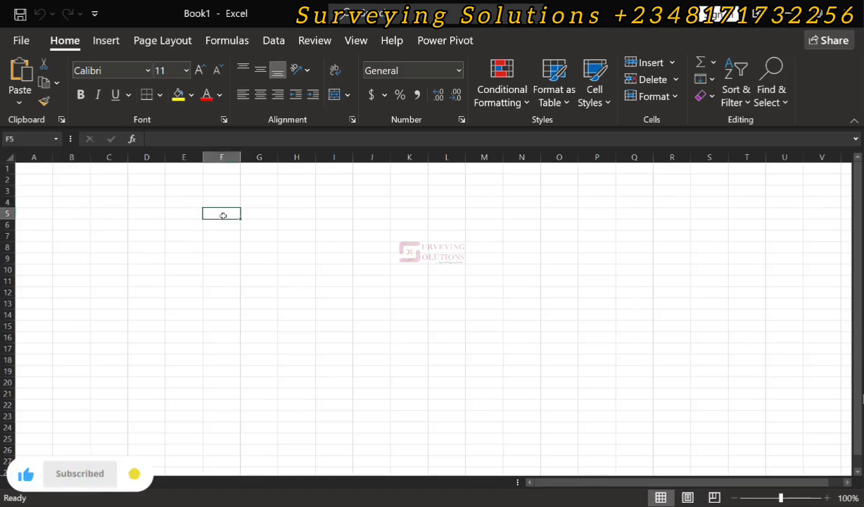
type("=")
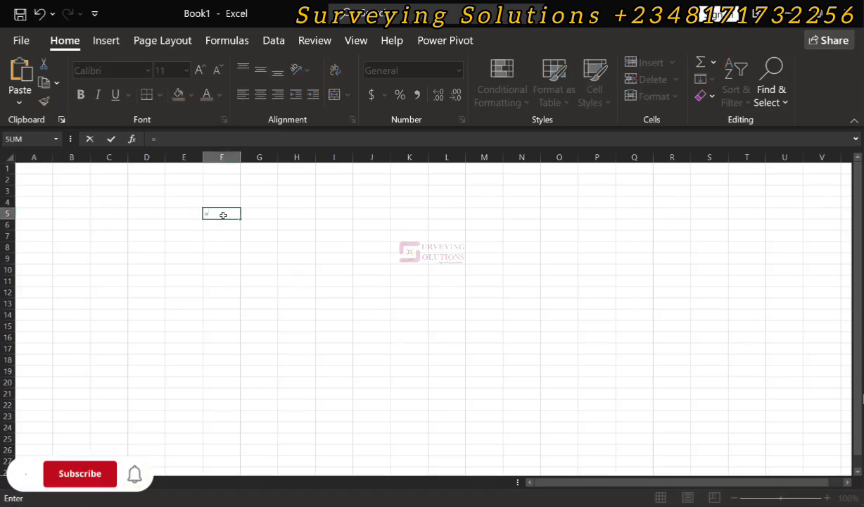
type("PI")
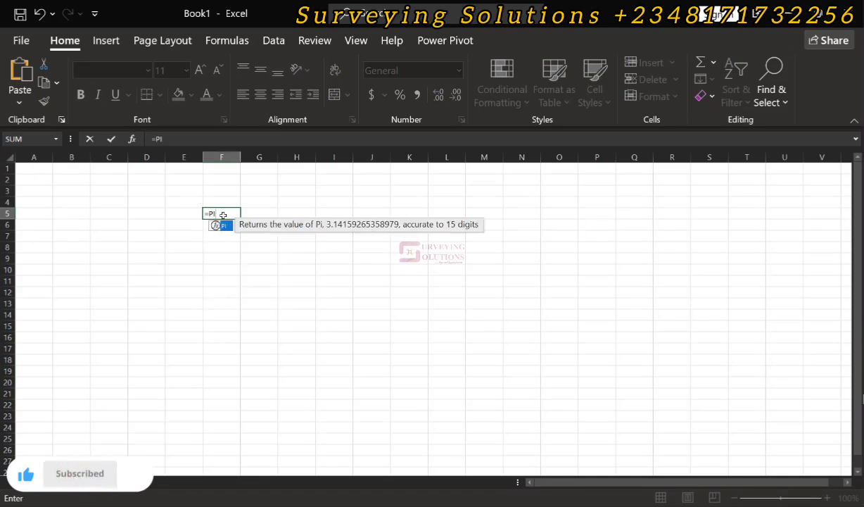
double_click(229, 225)
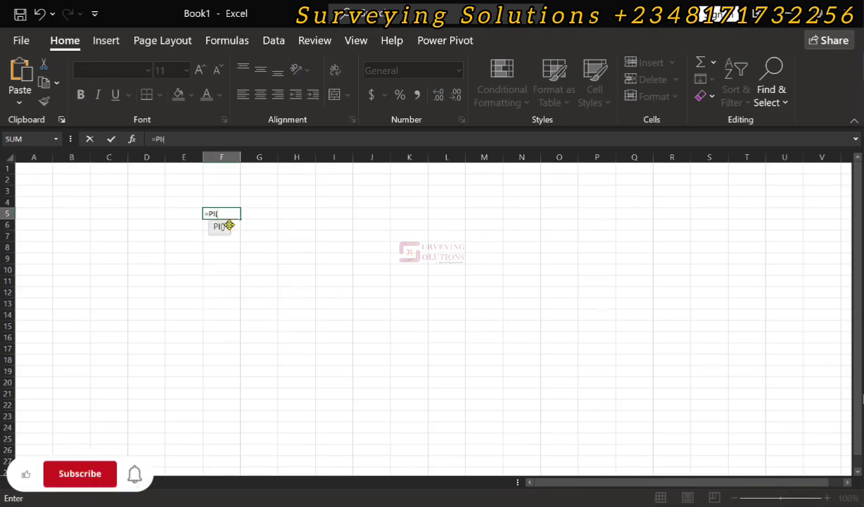
type(")/")
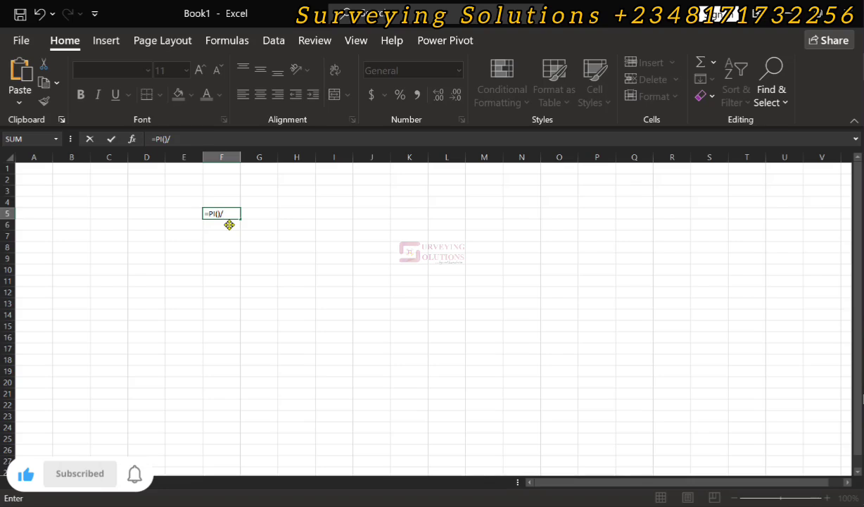
type("180")
key("Return")
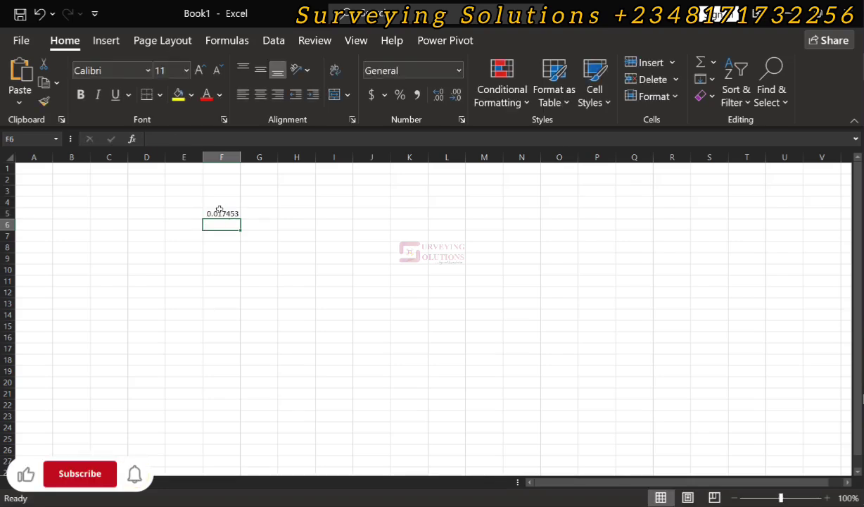
right_click(219, 214)
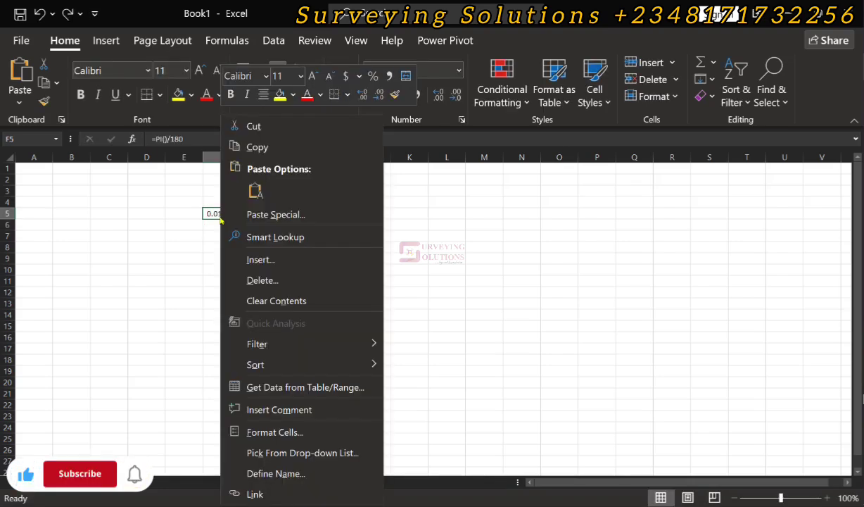
left_click(271, 148)
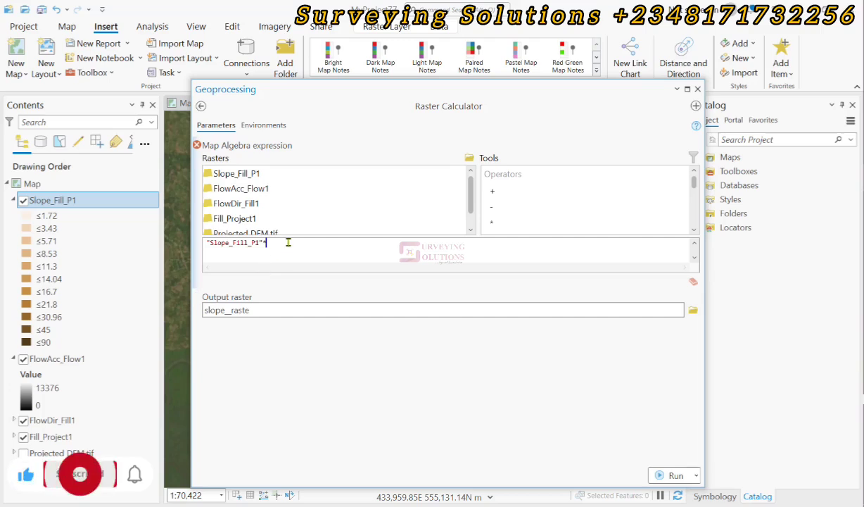
In ArcGIS Pro, paste the copied factor to complete the expression "Slope_Fill_P1"*0.017453293, and remove the extra line break
key("ctrl+v")
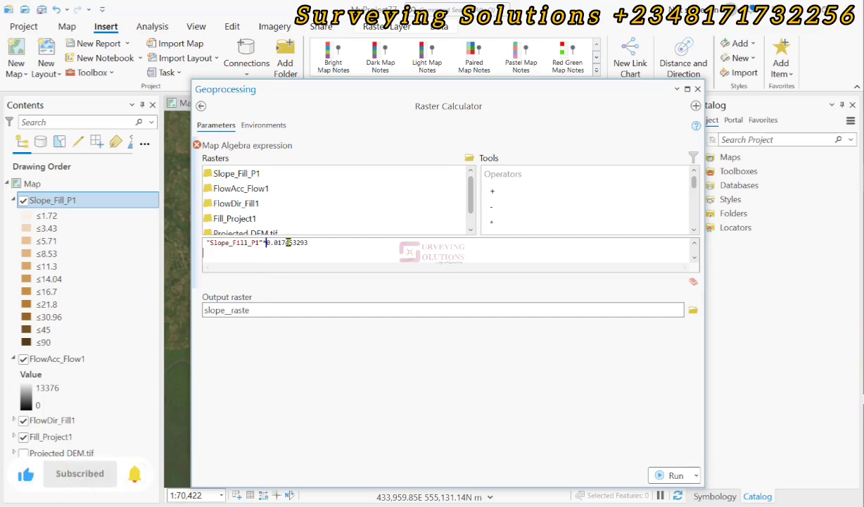
key("BackSpace")
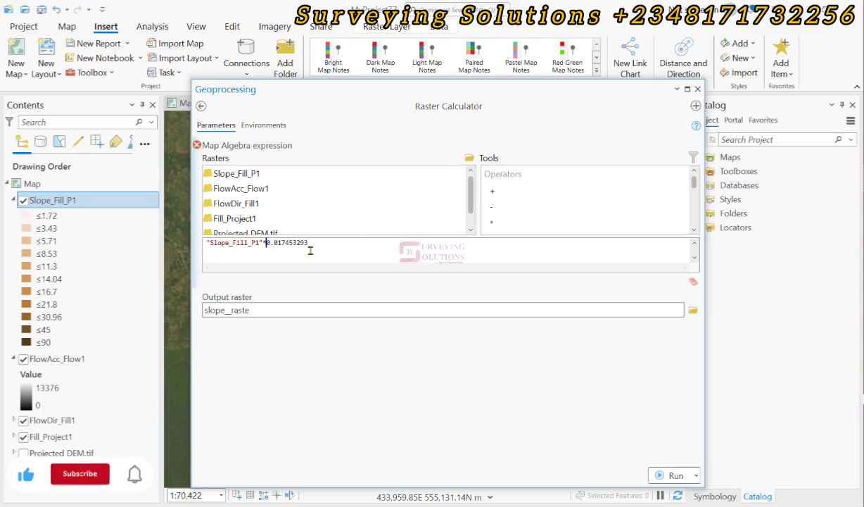
Name the output raster slope__RAD in the project geodatabase, and run Raster Calculator to convert the slope to radians
left_click_drag(282, 311, 571, 245)
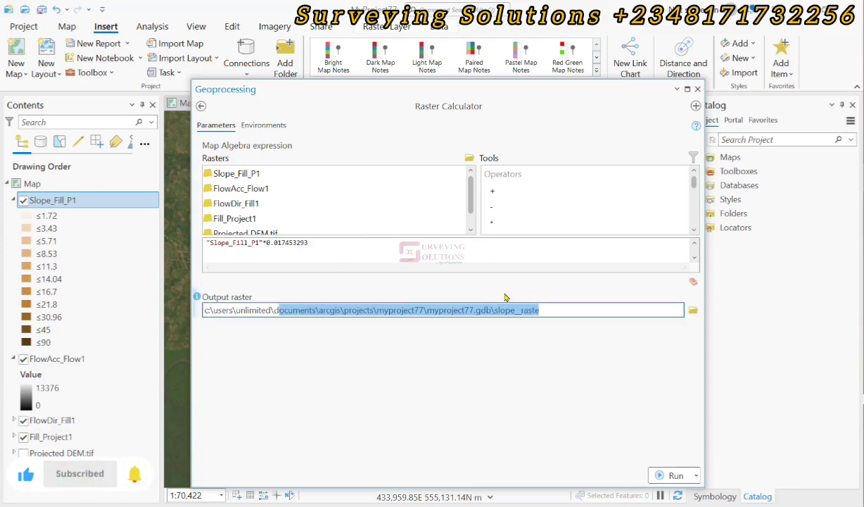
left_click(541, 311)
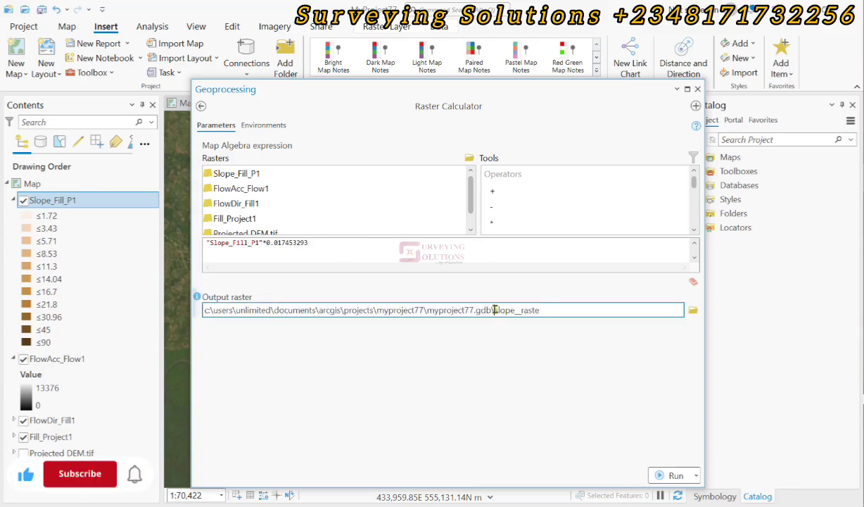
left_click_drag(494, 310, 555, 309)
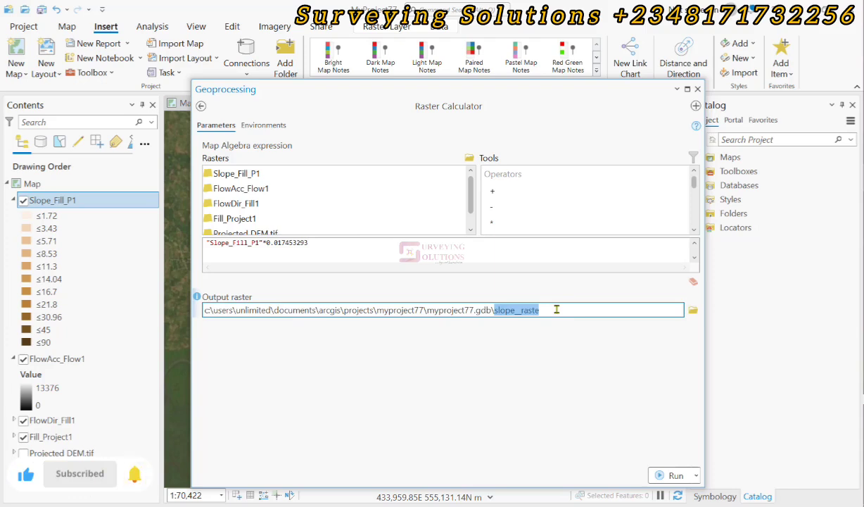
type("slope_")
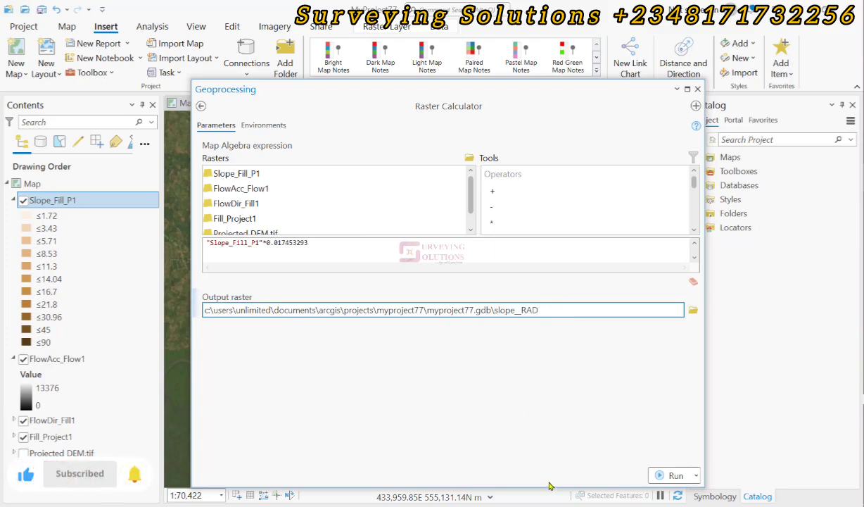
left_click(675, 476)
left_click_drag(352, 89, 328, 446)
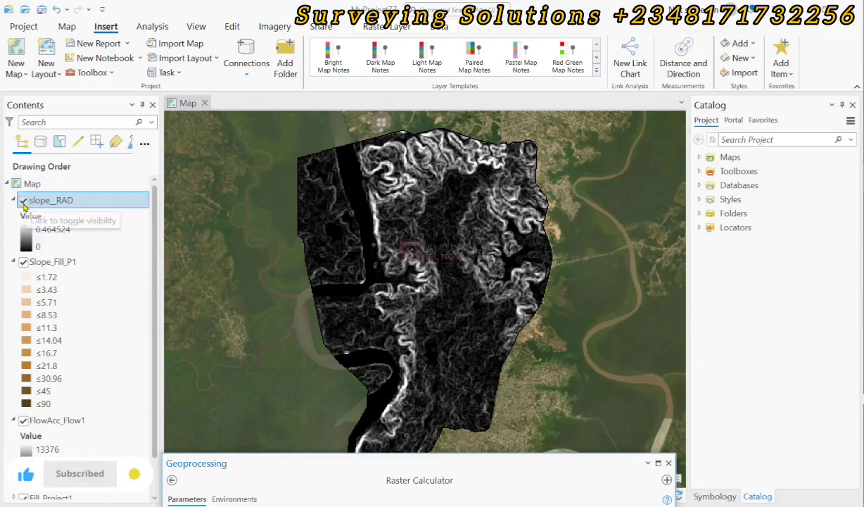
Replace the map algebra expression with Tan("slope__RAD"), using the Tan function and the slope__RAD raster
left_click_drag(322, 475, 319, 140)
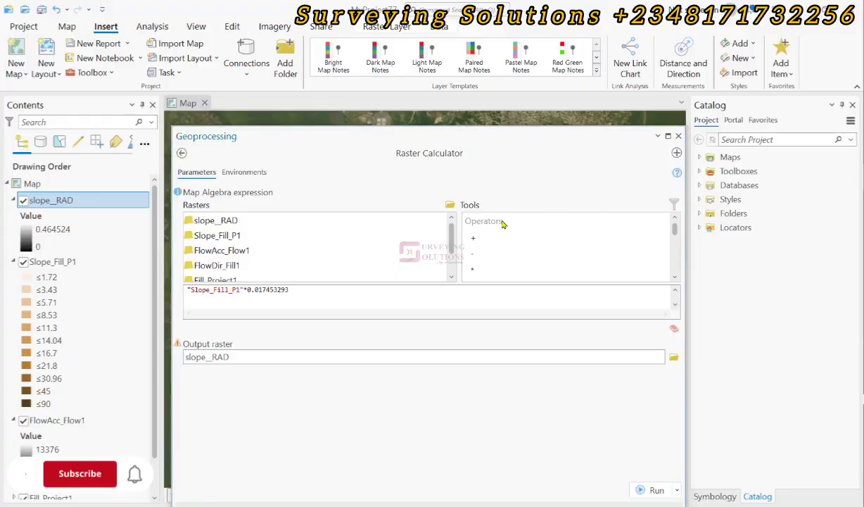
left_click_drag(290, 289, 104, 273)
key("Delete")
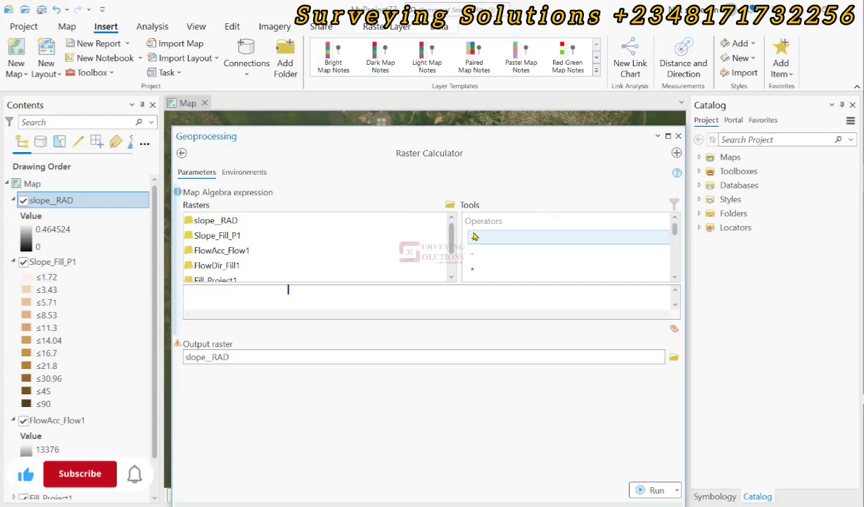
scroll(502, 233, "down", 1)
scroll(502, 233, "down", 3)
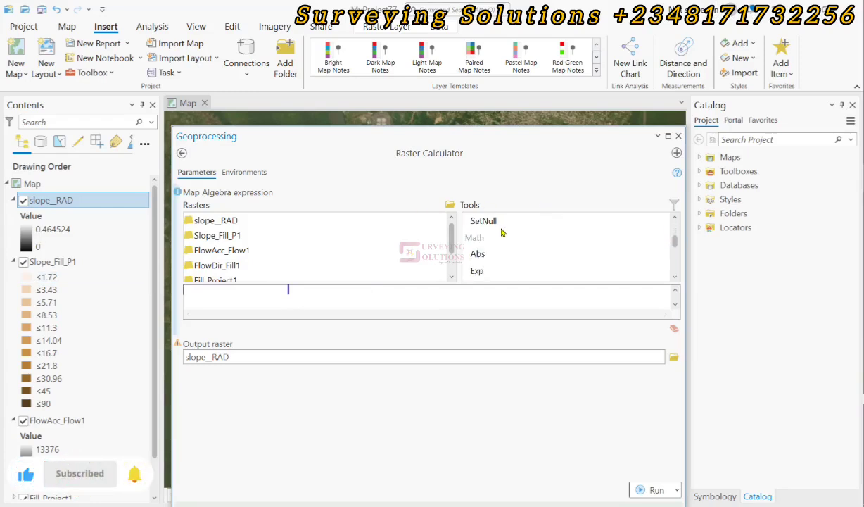
scroll(502, 233, "down", 4)
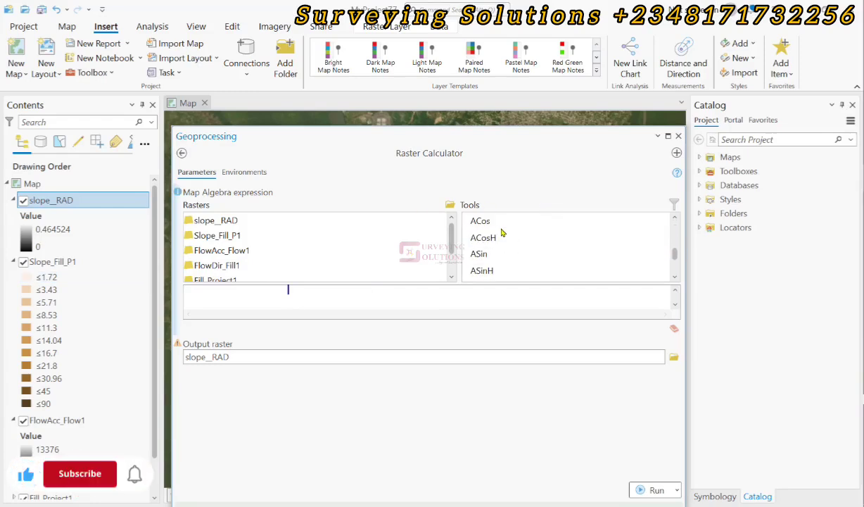
scroll(504, 247, "down", 1)
scroll(503, 247, "down", 1)
double_click(485, 255)
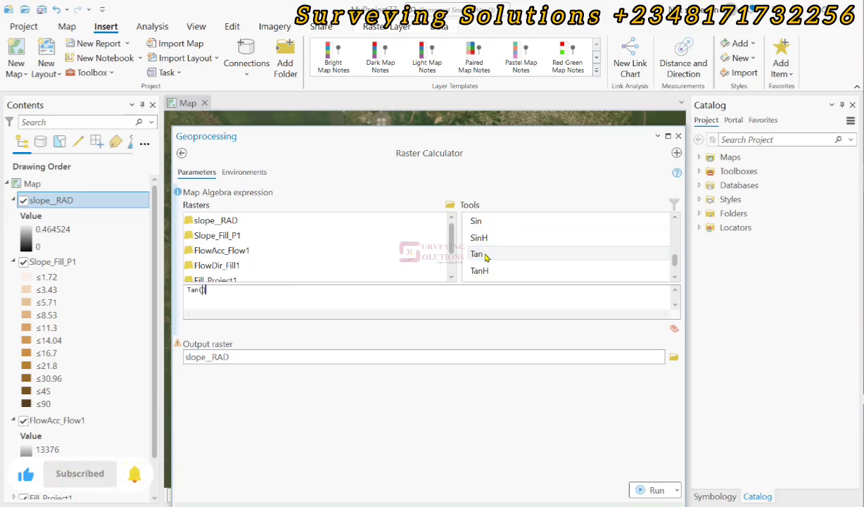
left_click(202, 289)
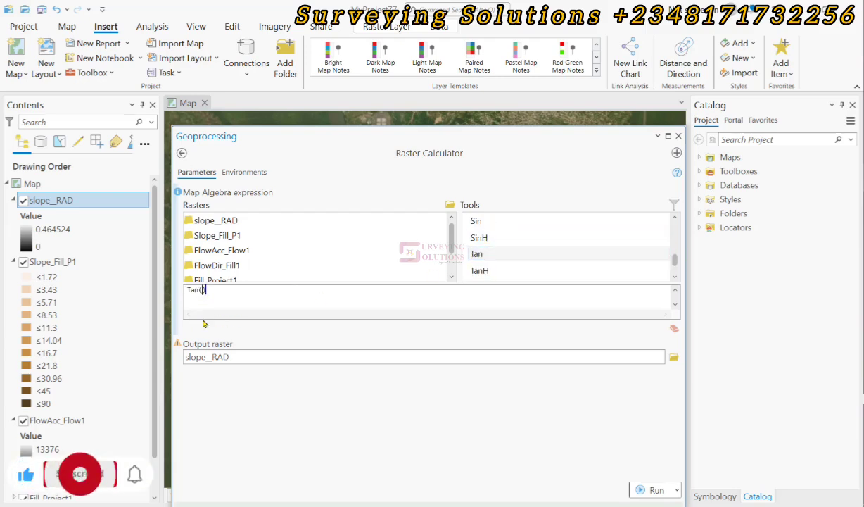
double_click(217, 221)
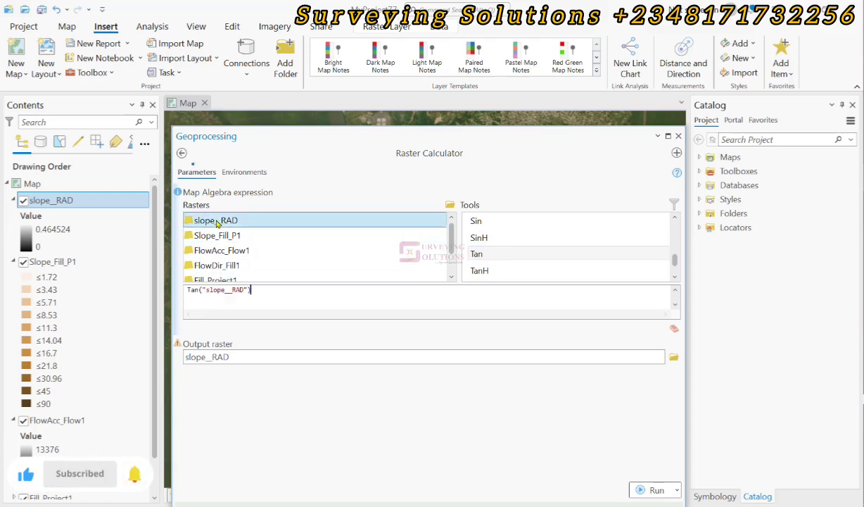
Name the output raster TAN__slope__RAD and run Raster Calculator
left_click(292, 356)
left_click(479, 357)
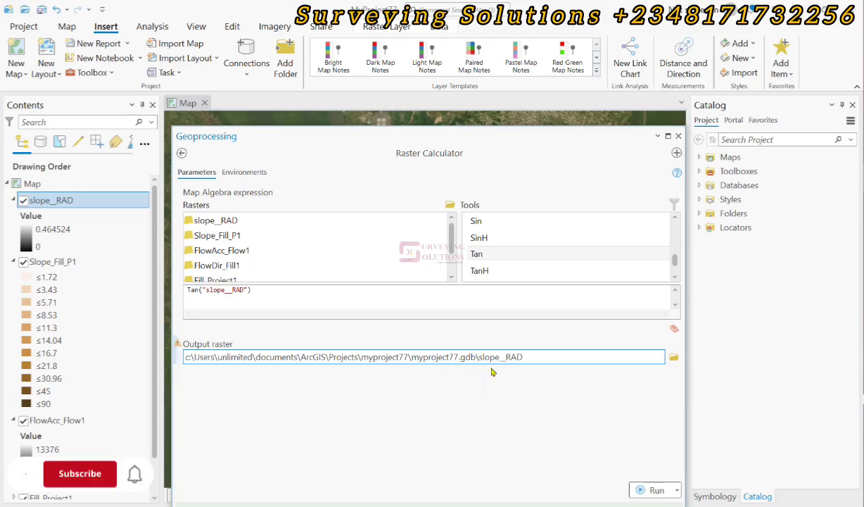
type("TAN")
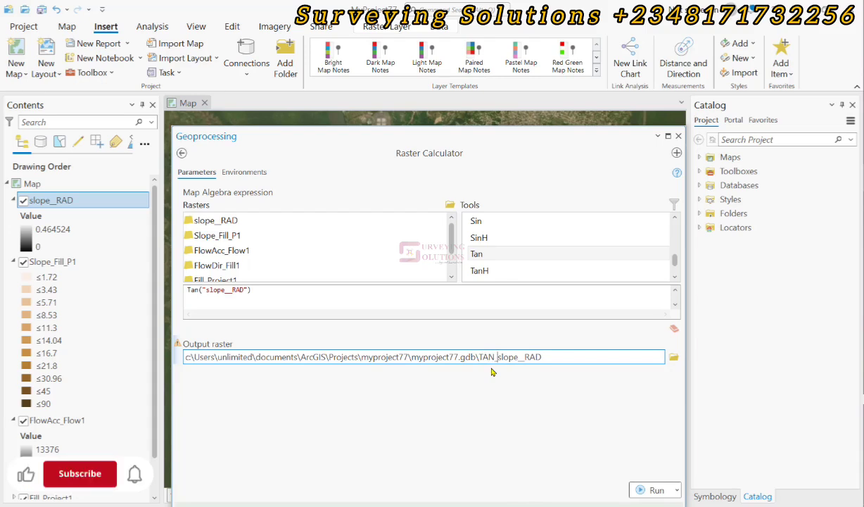
type(" _")
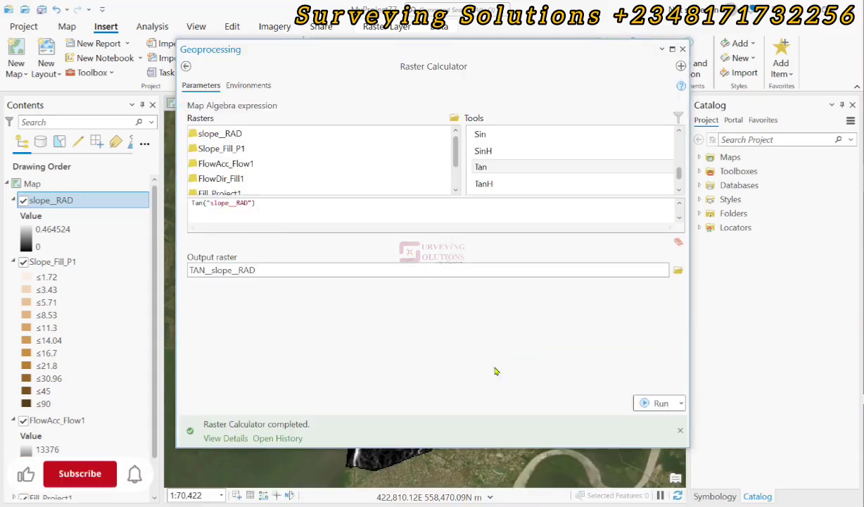
left_click(646, 401)
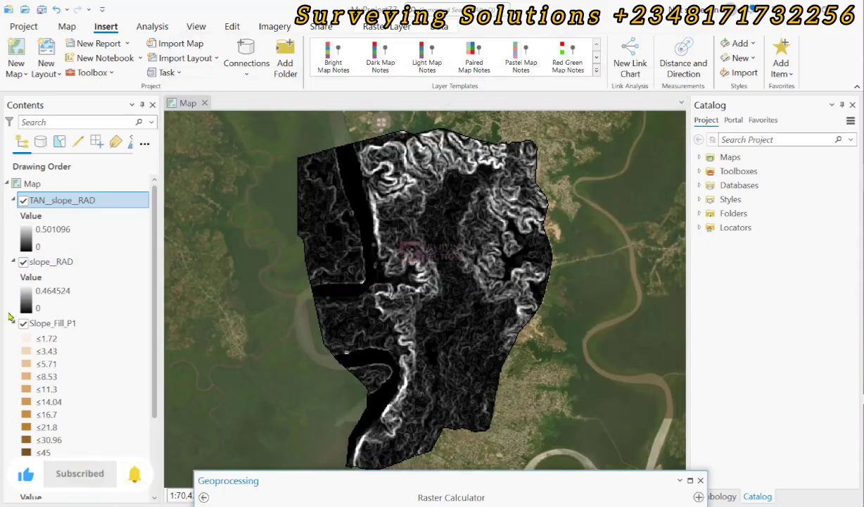
Collapse the Slope_Fill_P1 and slope__RAD legends, and hide the slope__RAD, Slope_Fill_P1, FlowAcc_Flow1, FlowDir_Fill1 and Fill_Project1 layers
left_click(14, 323)
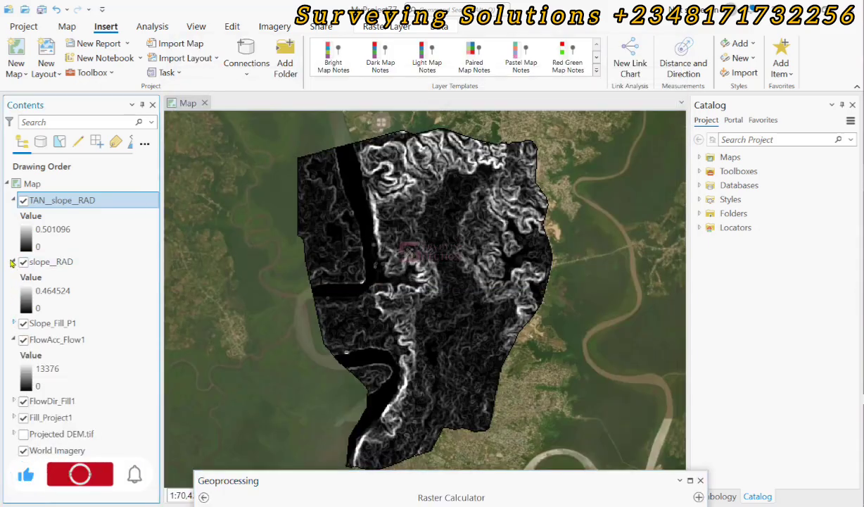
left_click(14, 262)
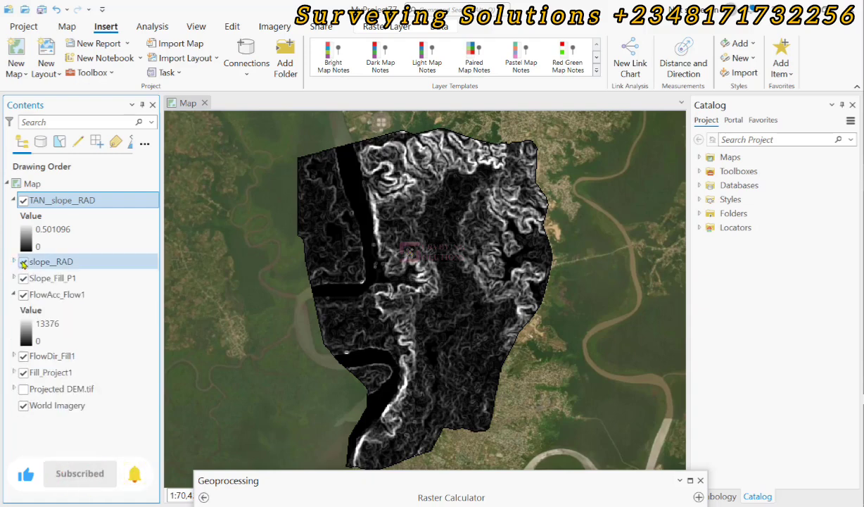
left_click(23, 262)
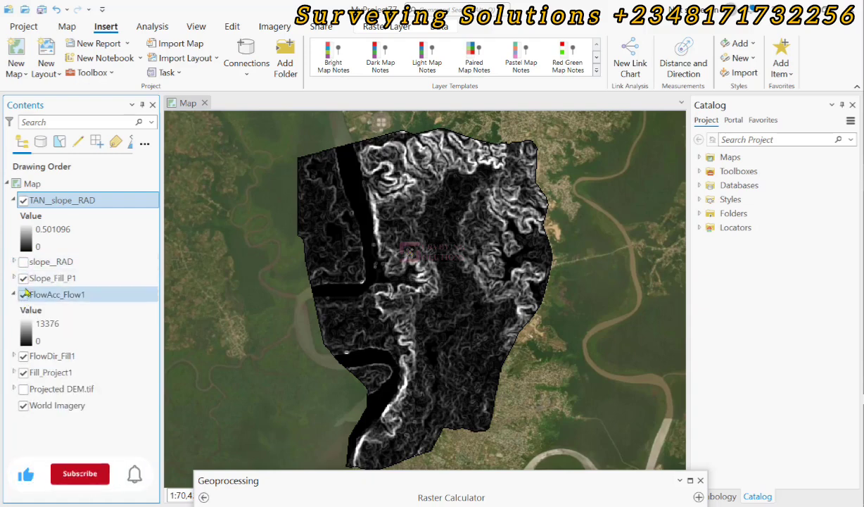
left_click(24, 278)
left_click(24, 295)
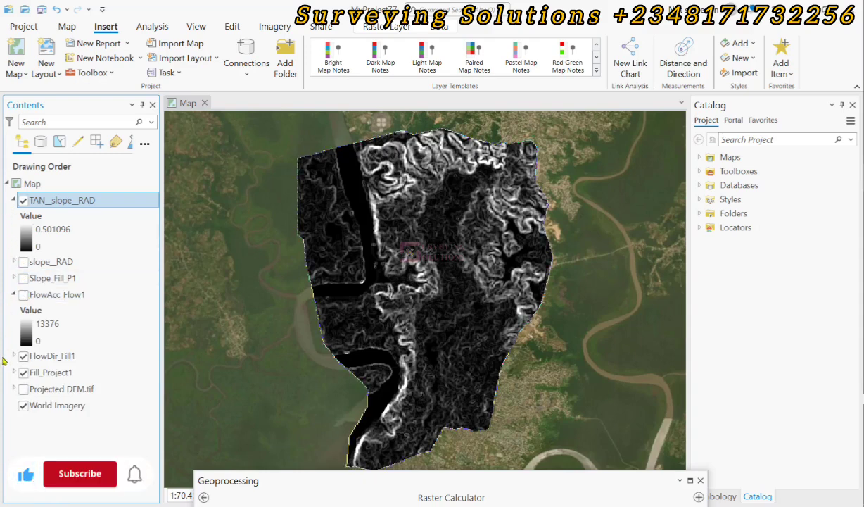
left_click(23, 373)
left_click(23, 356)
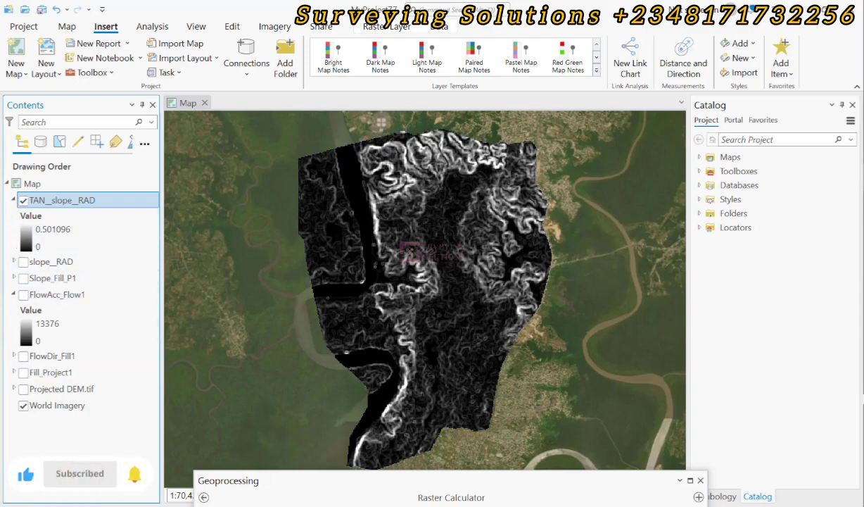
Replace the Raster Calculator expression with Ln("FlowAcc_Flow1"/"TAN__slope__RAD")
left_click(366, 487)
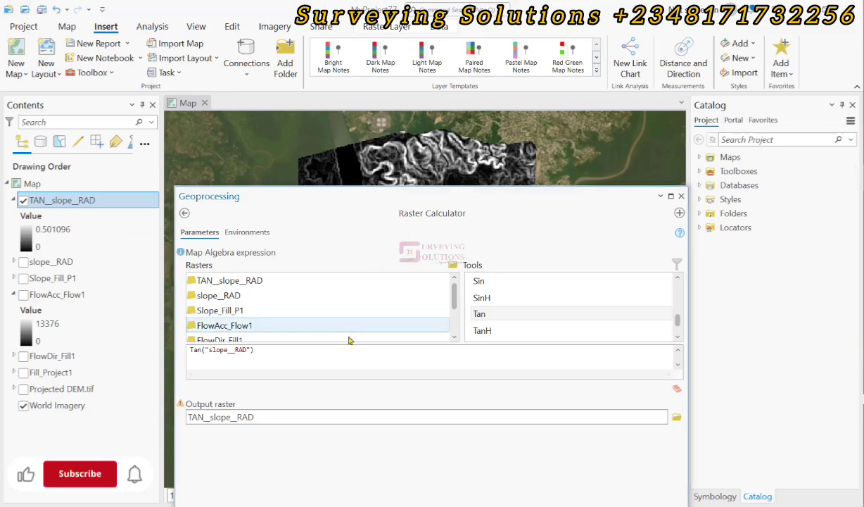
key("ctrl+a")
key("Delete")
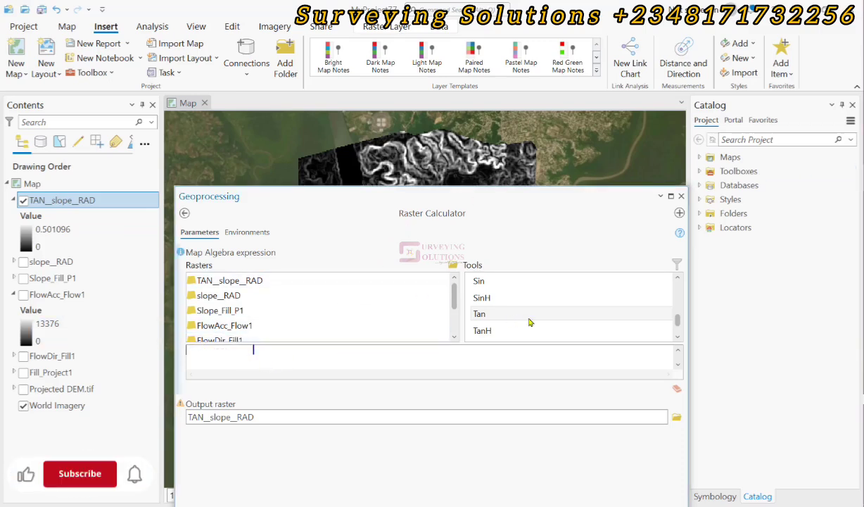
scroll(543, 327, "down", 3)
scroll(542, 328, "up", 3)
double_click(501, 314)
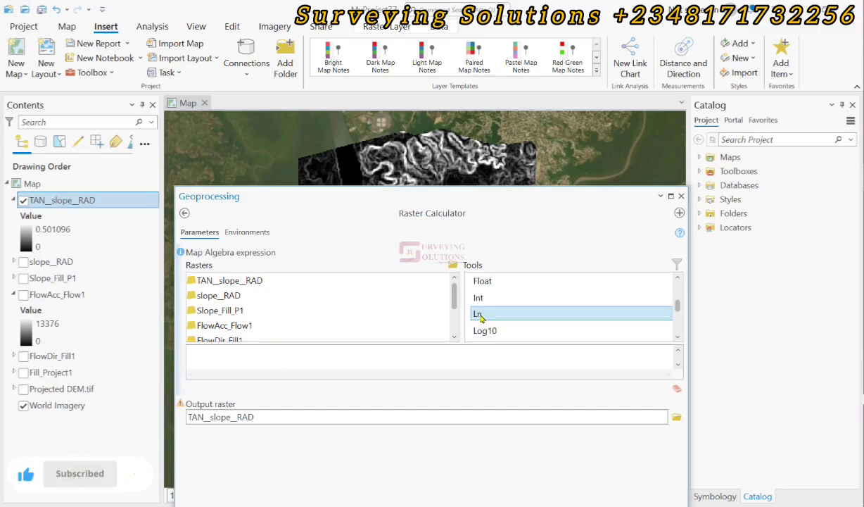
left_click(201, 350)
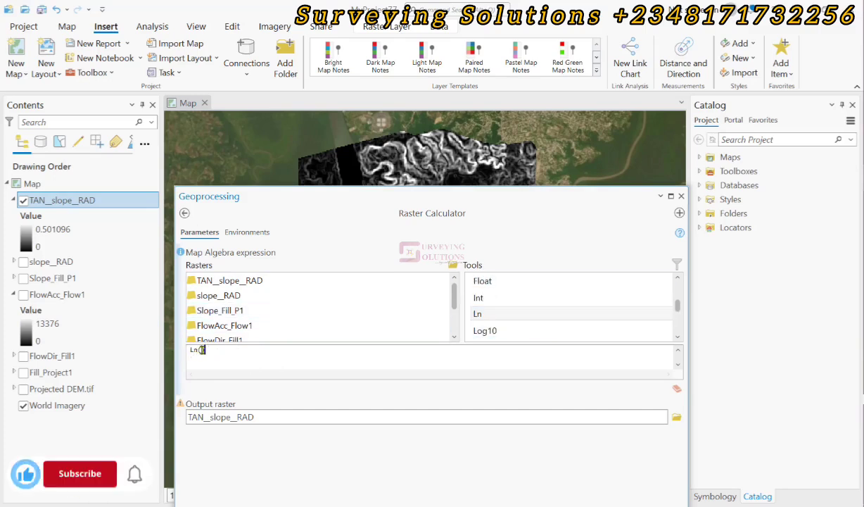
double_click(223, 327)
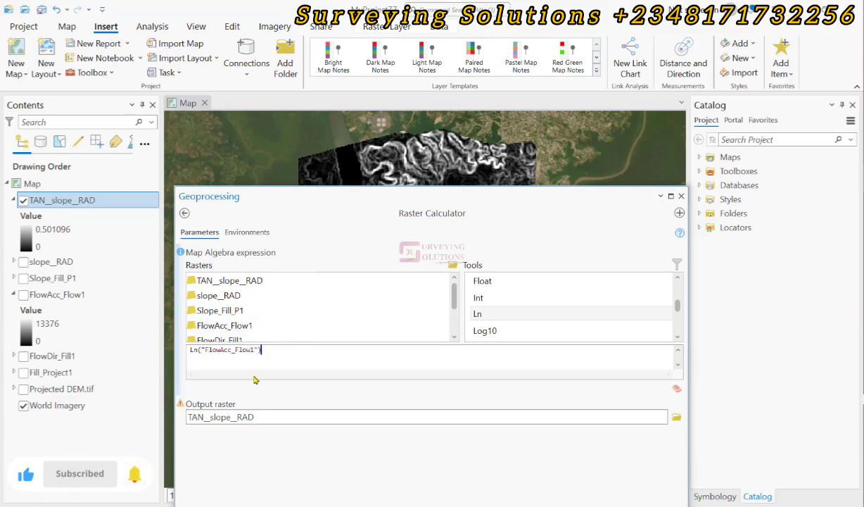
type(")")
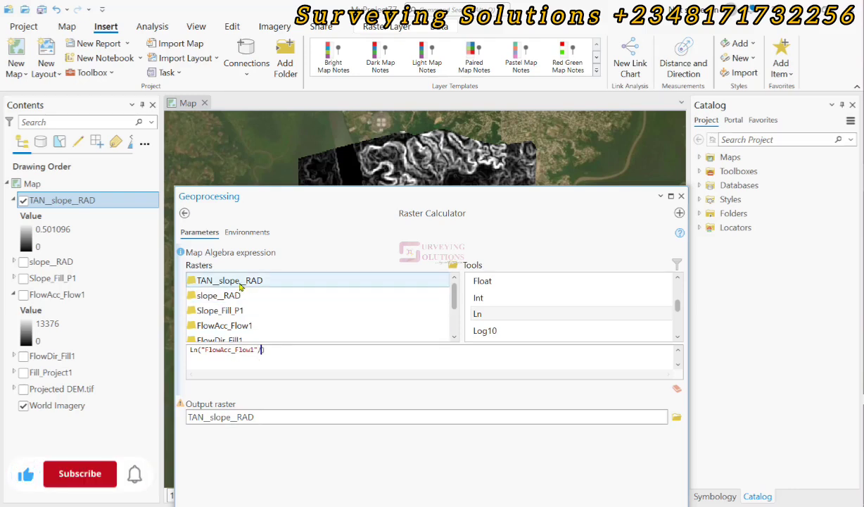
double_click(218, 280)
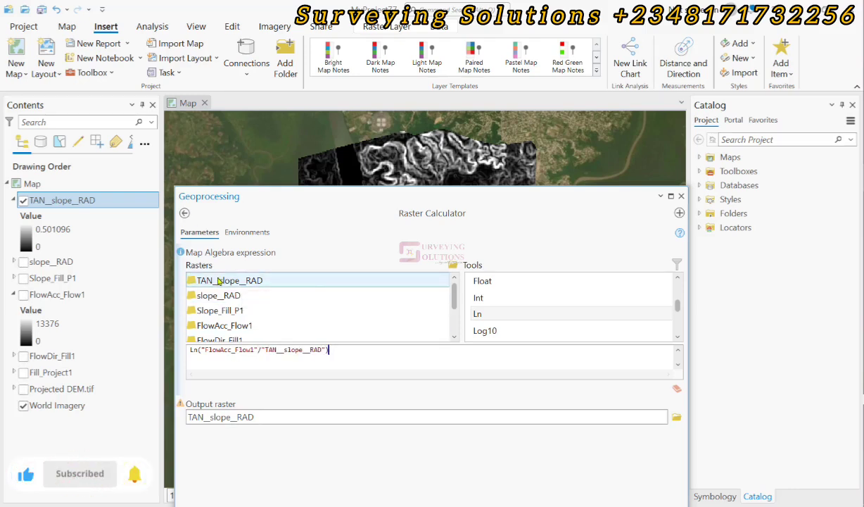
Name the output raster TWI, keeping it in the myproject77.gdb geodatabase
left_click(270, 419)
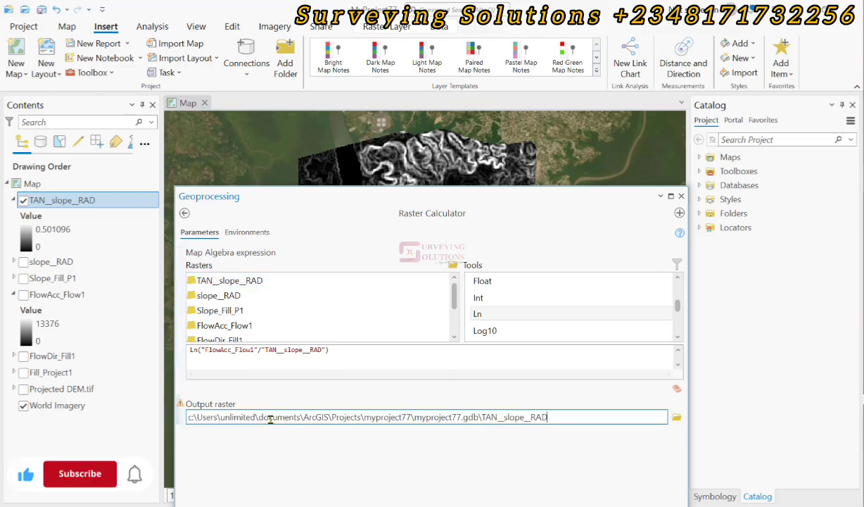
double_click(484, 417)
left_click(577, 417)
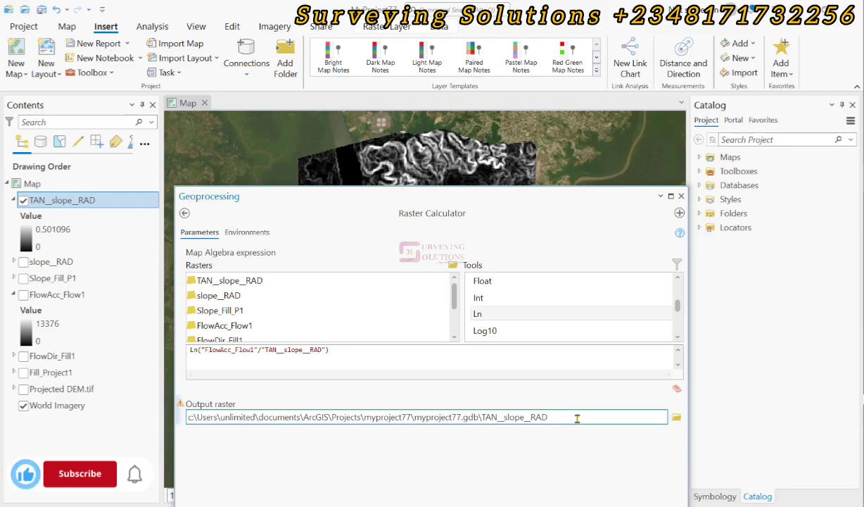
key("BackSpace")
key("BackSpace")
key("BackSpace")
key("BackSpace")
key("BackSpace")
key("BackSpace")
key("BackSpace")
key("BackSpace")
key("BackSpace")
key("BackSpace")
key("BackSpace")
key("BackSpace")
key("BackSpace")
key("BackSpace")
key("BackSpace")
type("TWI")
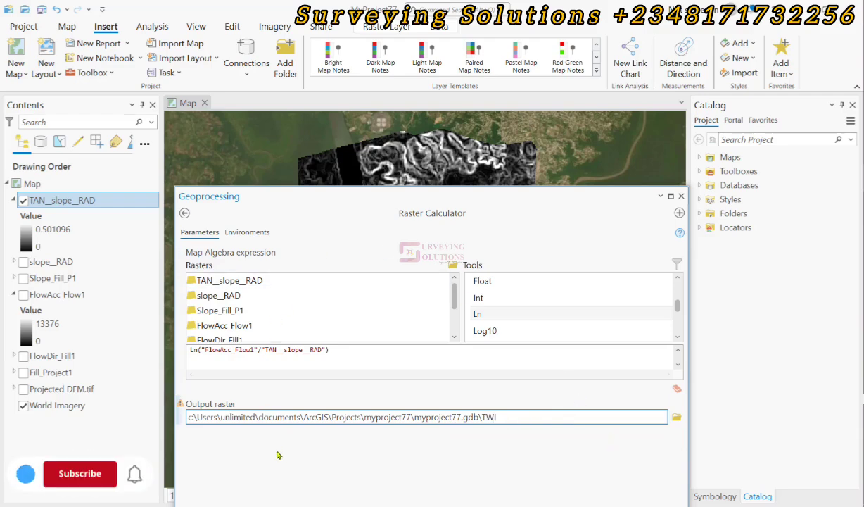
left_click(295, 472)
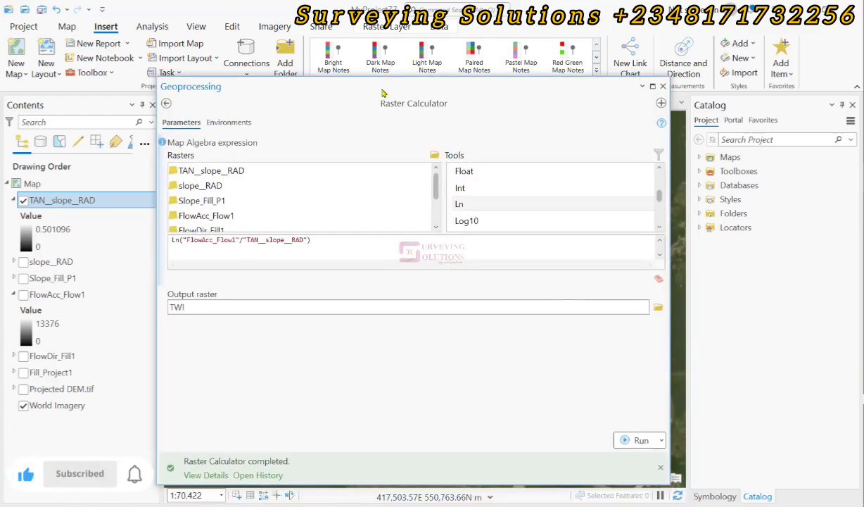
Run Raster Calculator to create the TWI raster, and dock the Geoprocessing pane
left_click(636, 440)
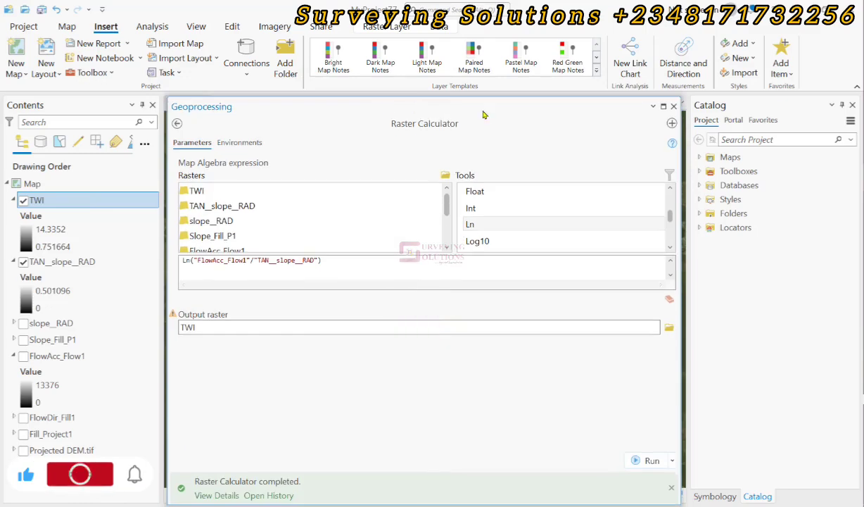
left_click(652, 107)
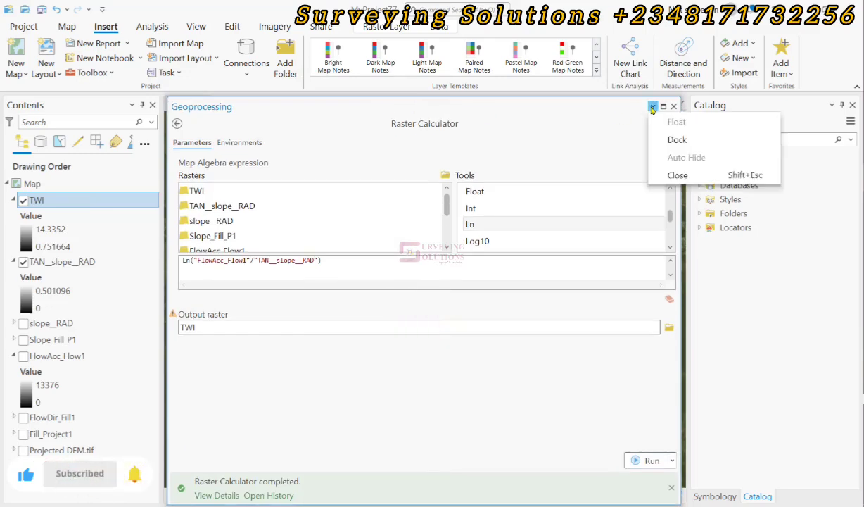
left_click(677, 139)
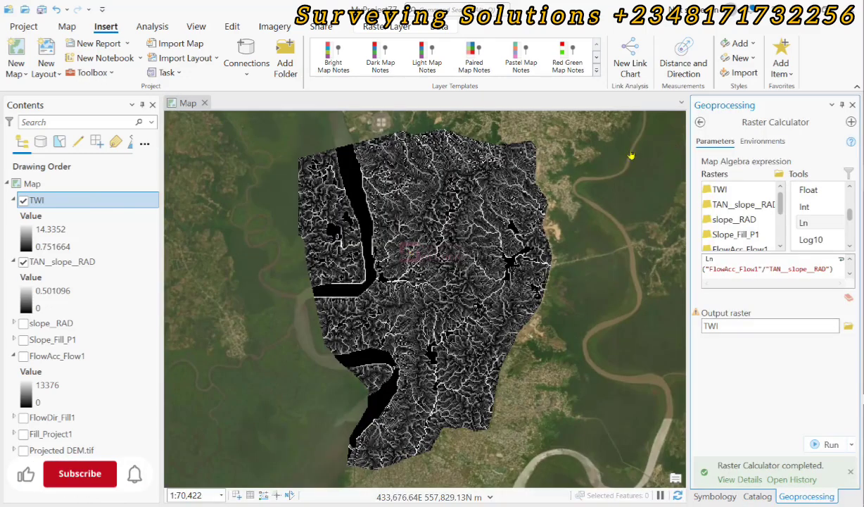
Leave the Raster Calculator tool and hide the TAN__slope__RAD layer so only TWI is drawn over the basemap
left_click(701, 124)
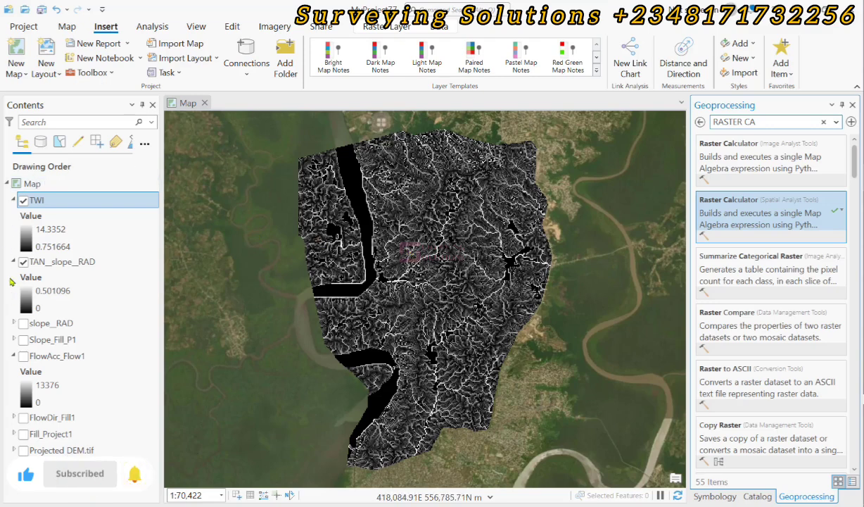
left_click(23, 261)
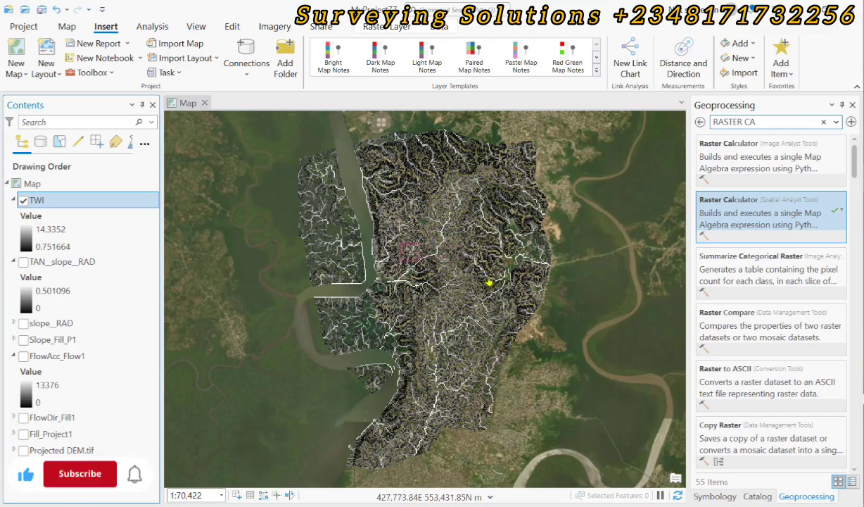
Change the TWI layer's stretched symbology to the color scheme running from red through yellow and green to dark blue
left_click(712, 496)
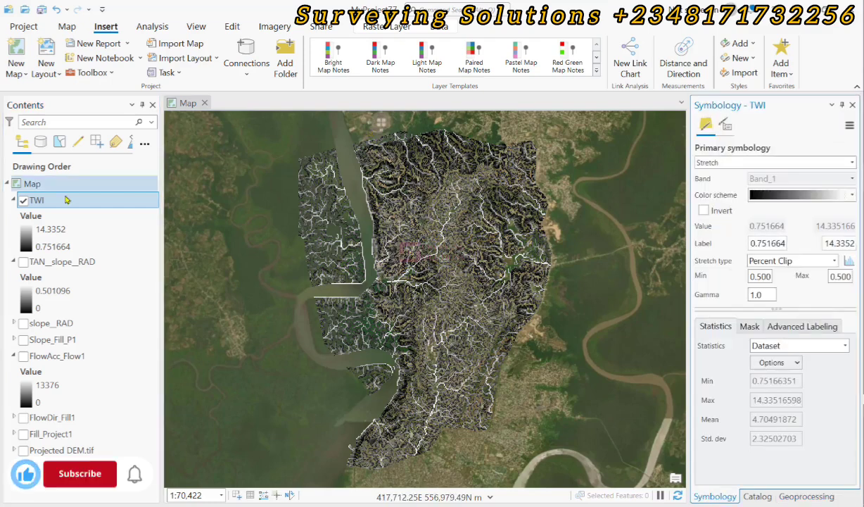
left_click(854, 197)
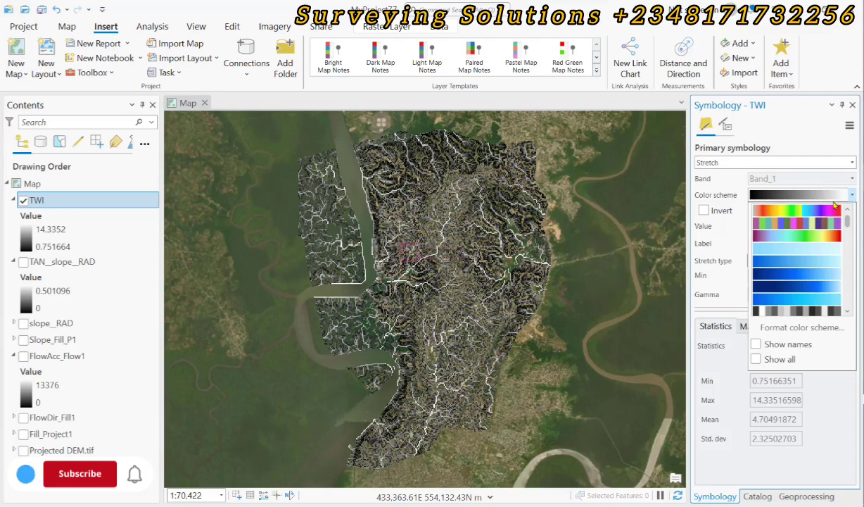
scroll(797, 302, "down", 4)
scroll(797, 292, "down", 3)
left_click(797, 289)
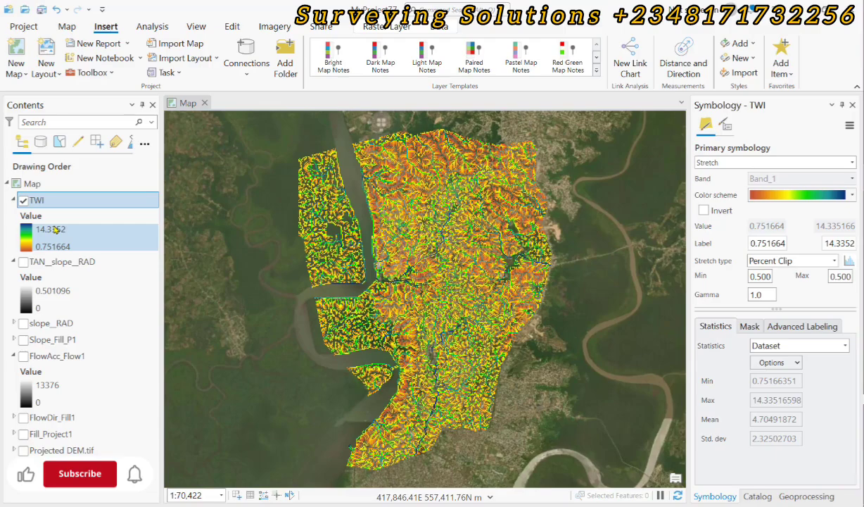
Examine the distribution of high and low TWI values across the study area, and fit the map to the TWI layer's extent
scroll(392, 152, "up", 5)
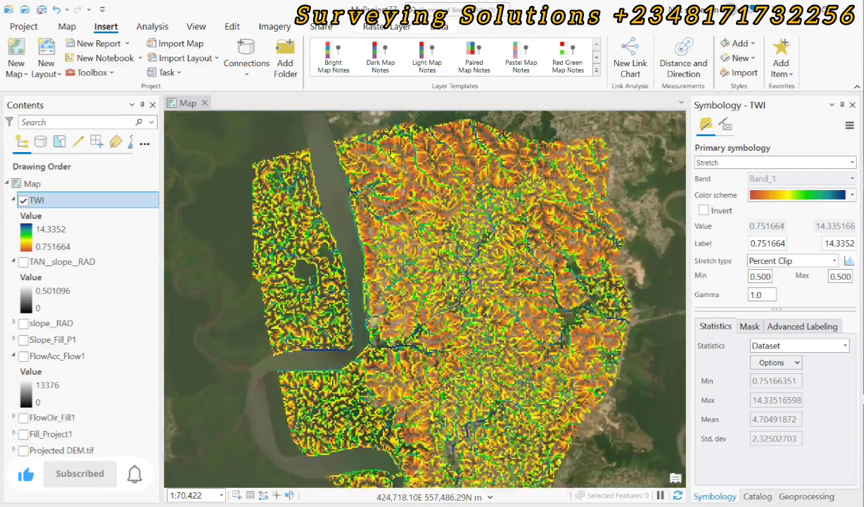
scroll(392, 152, "down", 6)
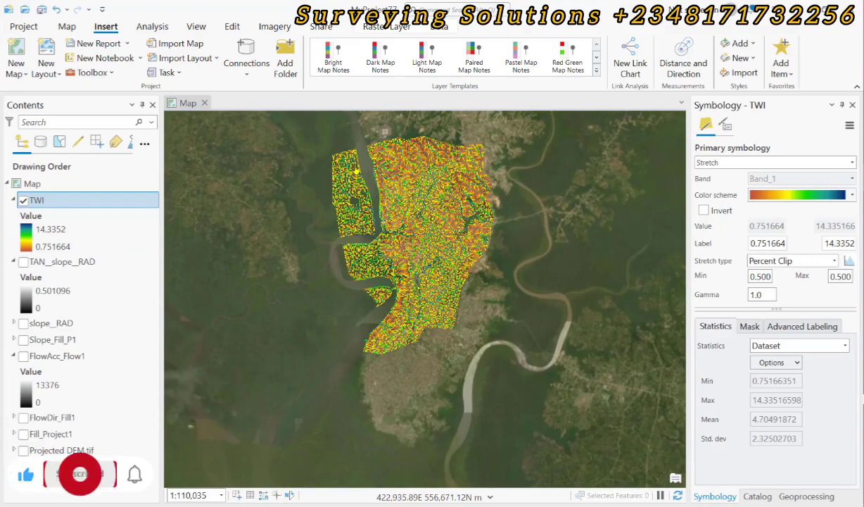
scroll(392, 131, "up", 4)
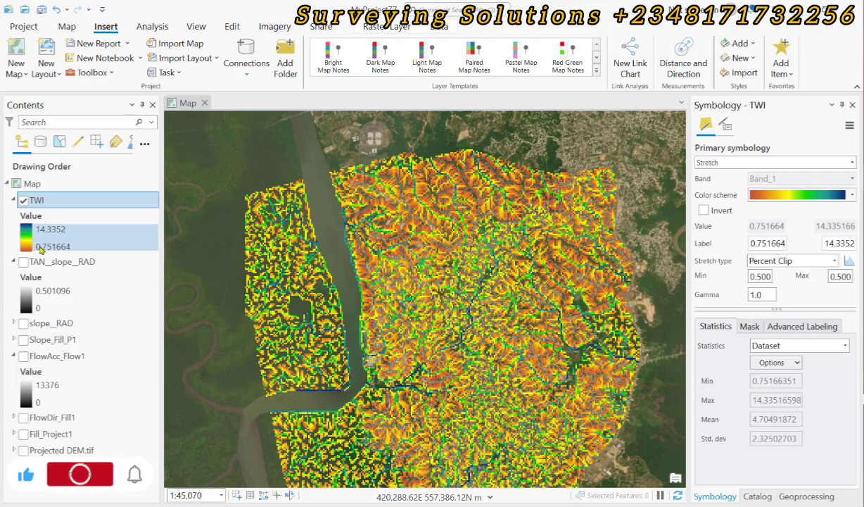
scroll(447, 200, "down", 1)
scroll(448, 200, "down", 3)
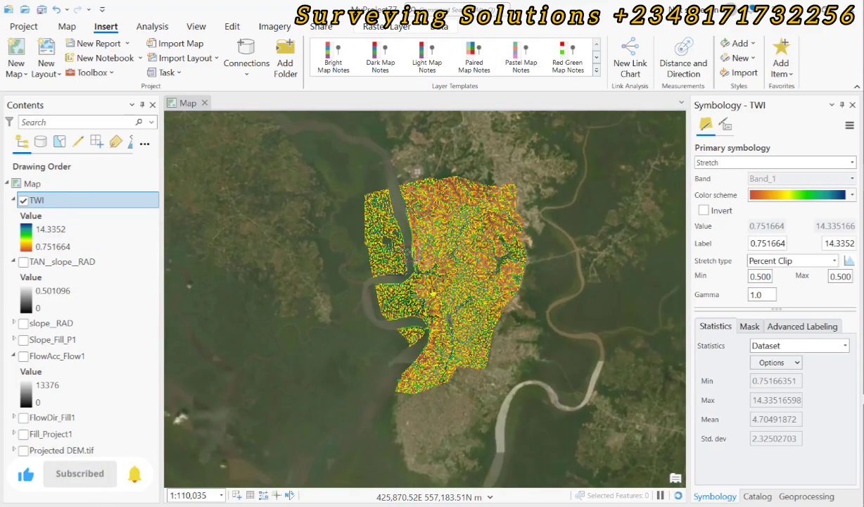
right_click(67, 204)
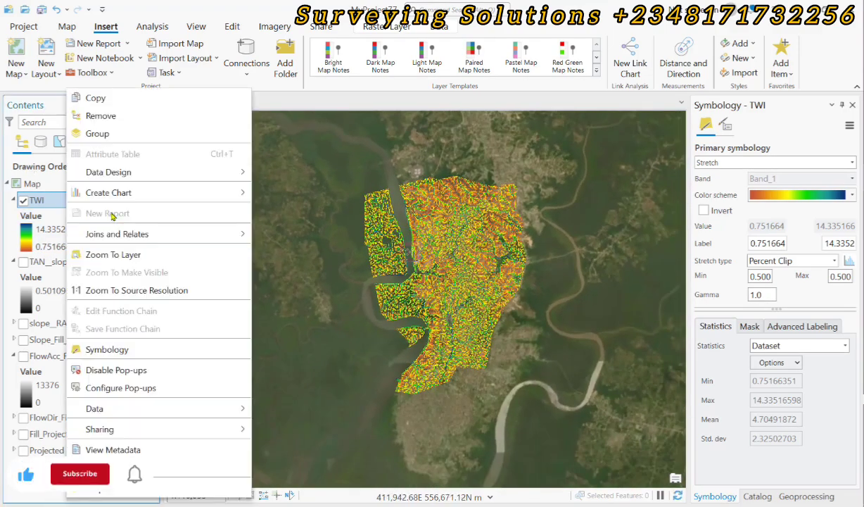
left_click(137, 261)
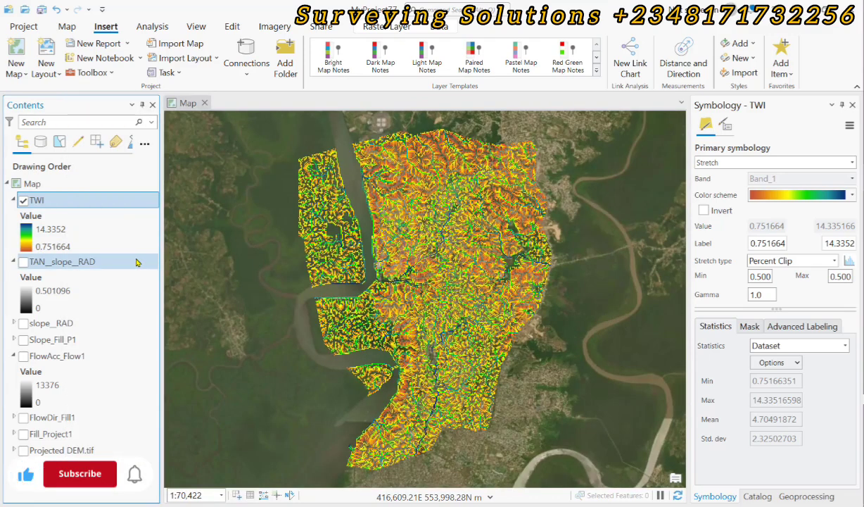